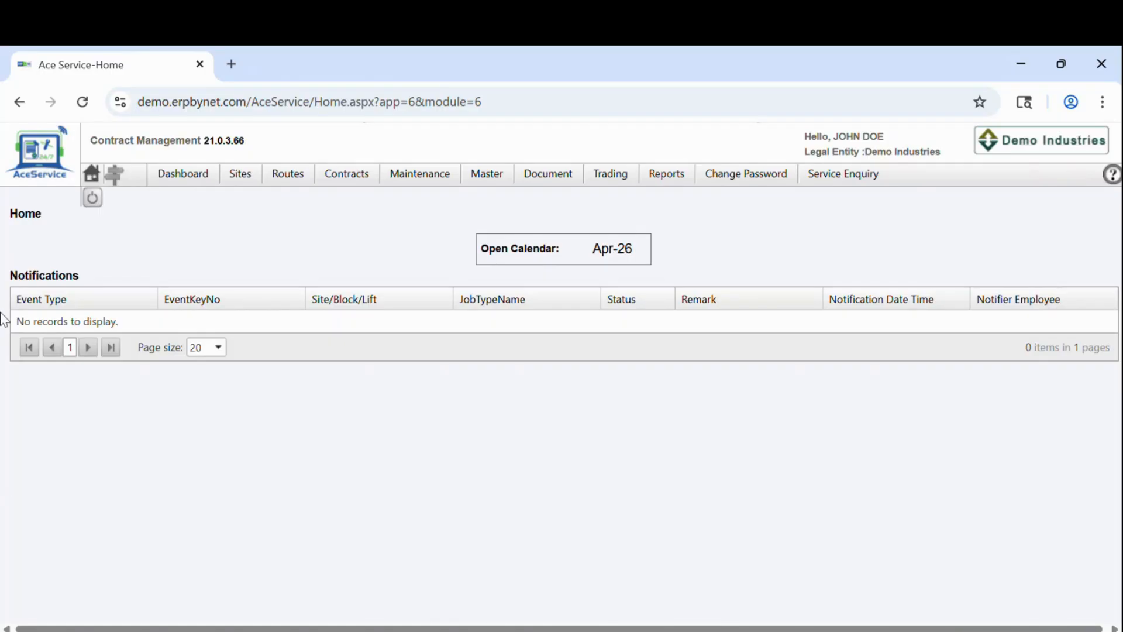
# Step: Switch to the Contract Management module and open the Contracts > Contract Proposal search page
pyautogui.moveTo(315, 180)
pyautogui.moveTo(363, 174)
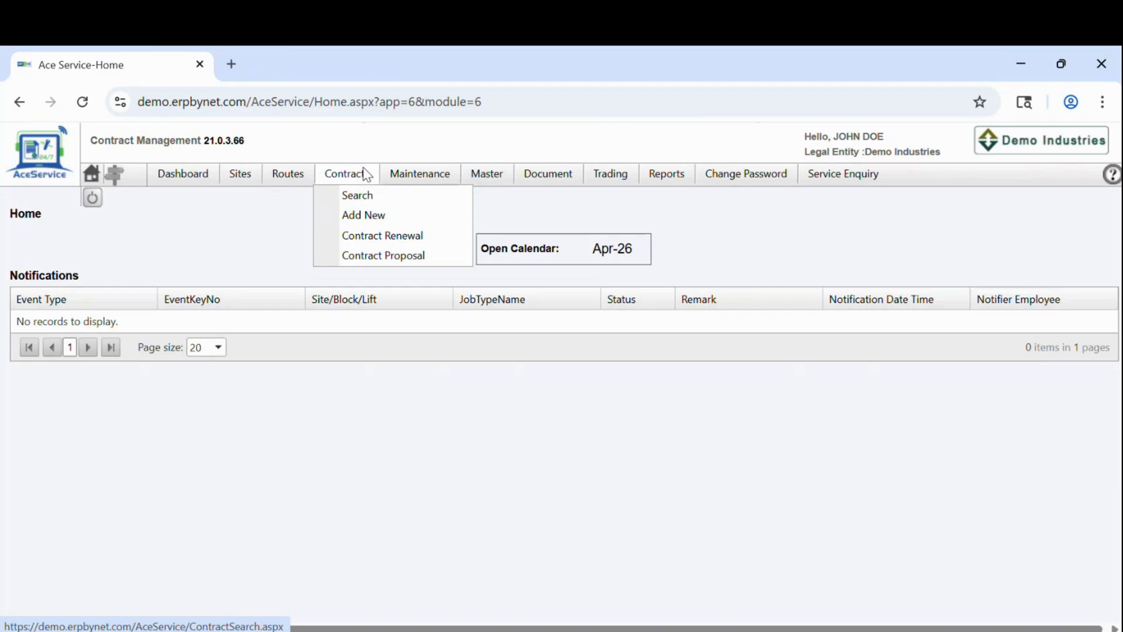
pyautogui.click(116, 178)
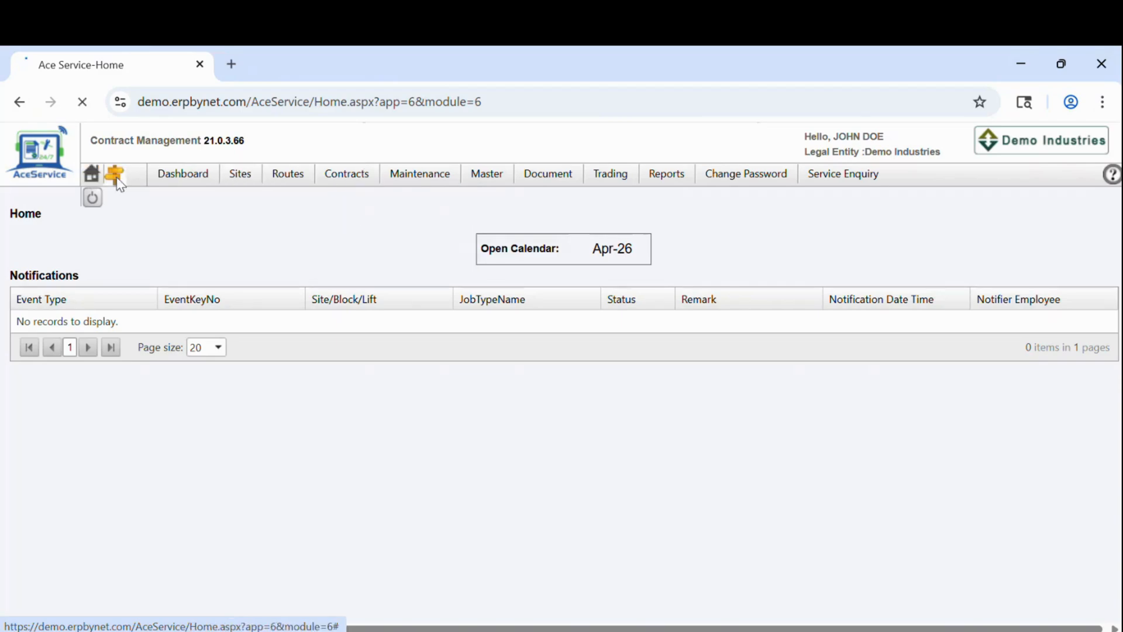
pyautogui.scroll(-4, 127, 550)
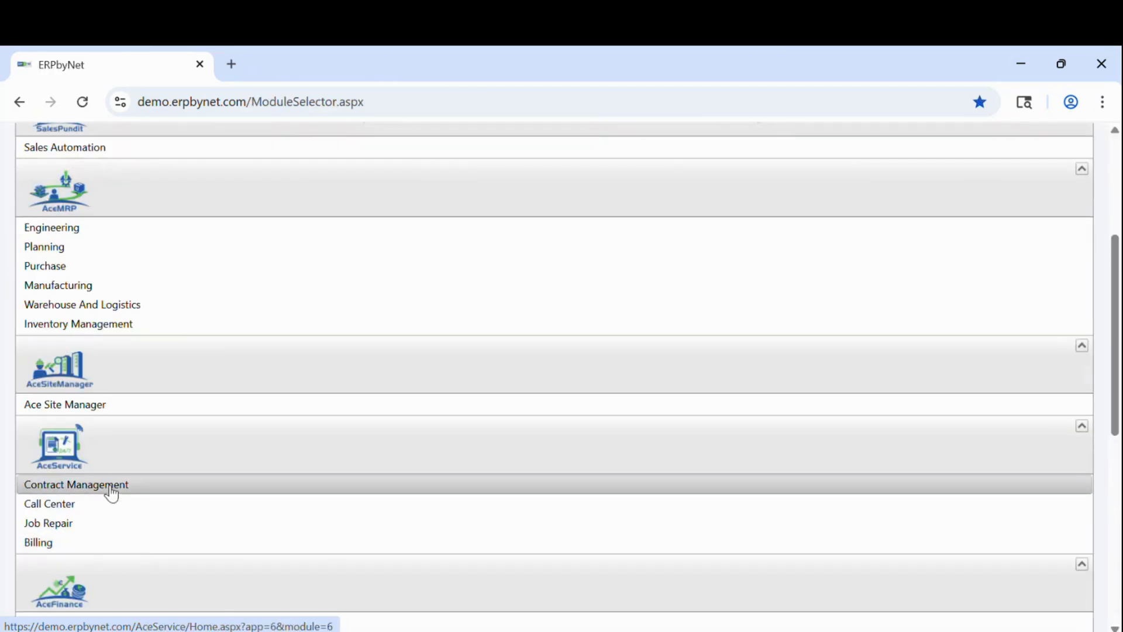
pyautogui.click(110, 486)
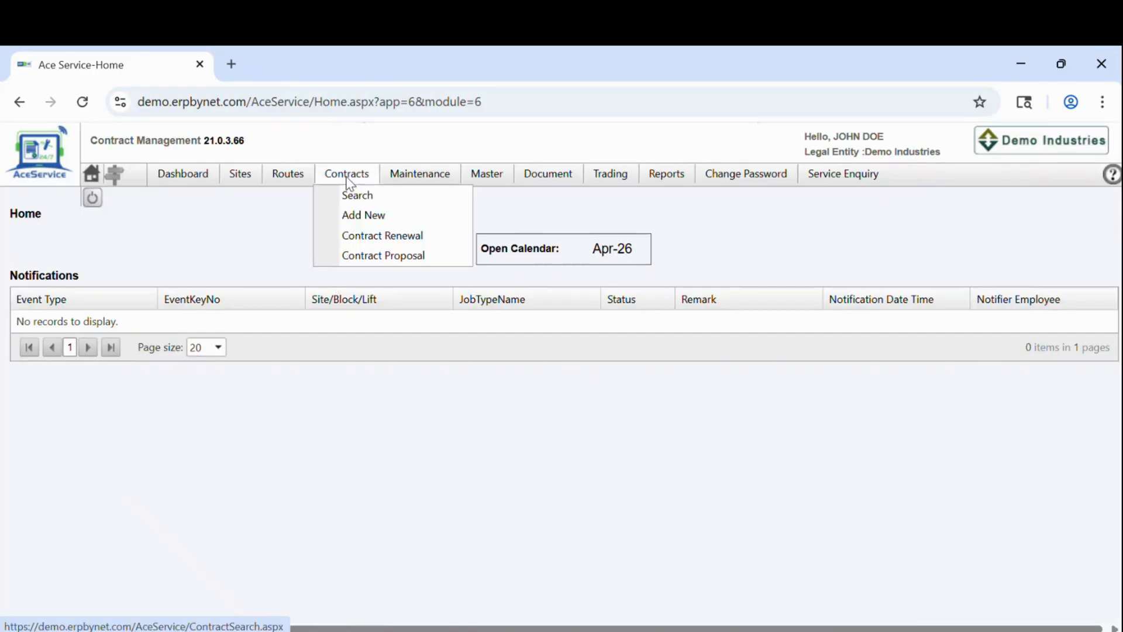
pyautogui.click(393, 255)
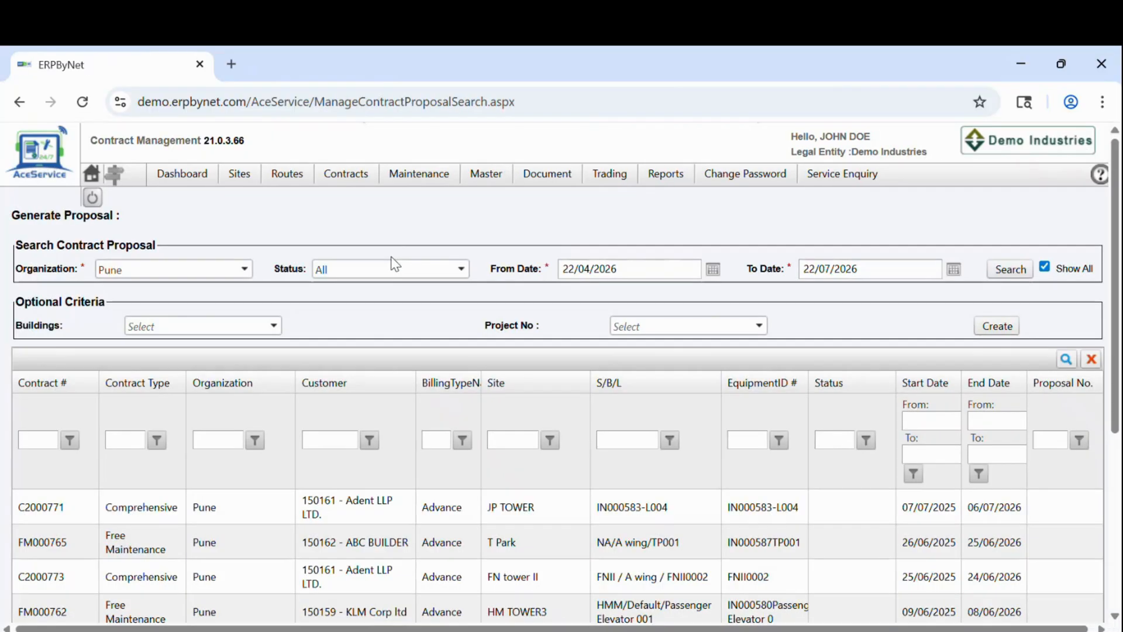
# Step: Filter the proposals by building Rahul Park-I and look for a project number
pyautogui.scroll(-1, 365, 339)
pyautogui.scroll(1, 364, 336)
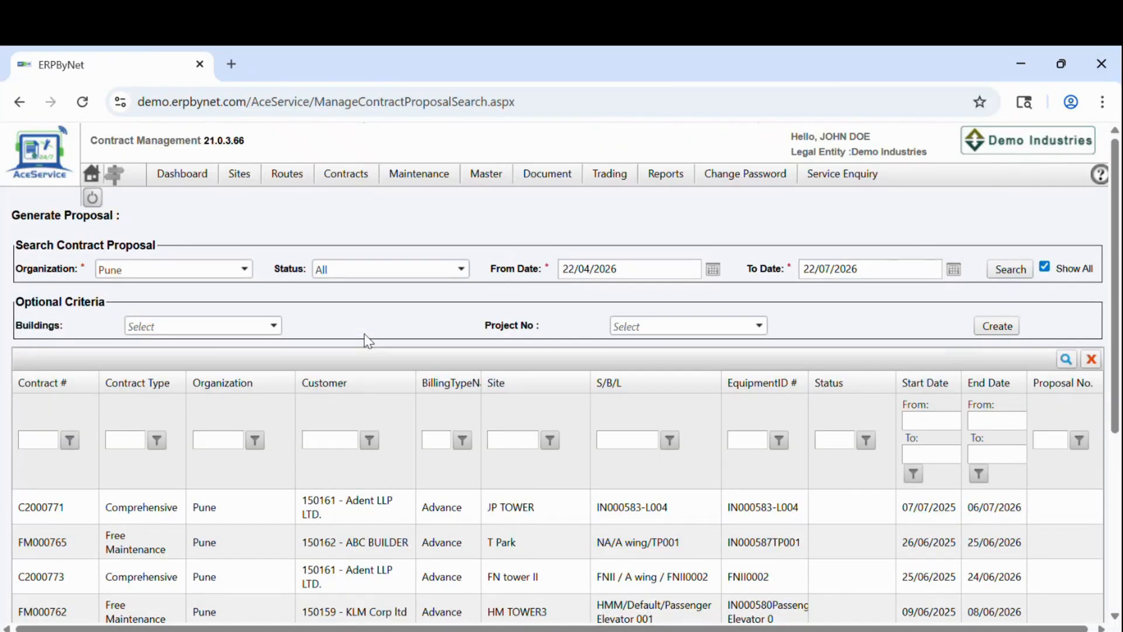
pyautogui.scroll(-1, 223, 353)
pyautogui.click(183, 300)
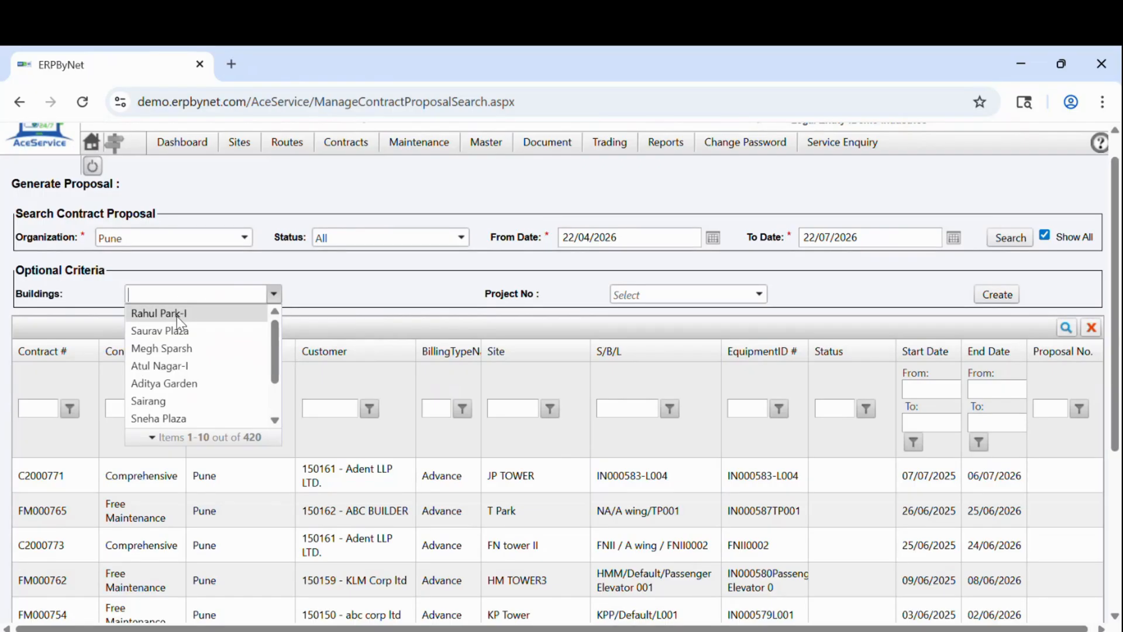
pyautogui.click(143, 315)
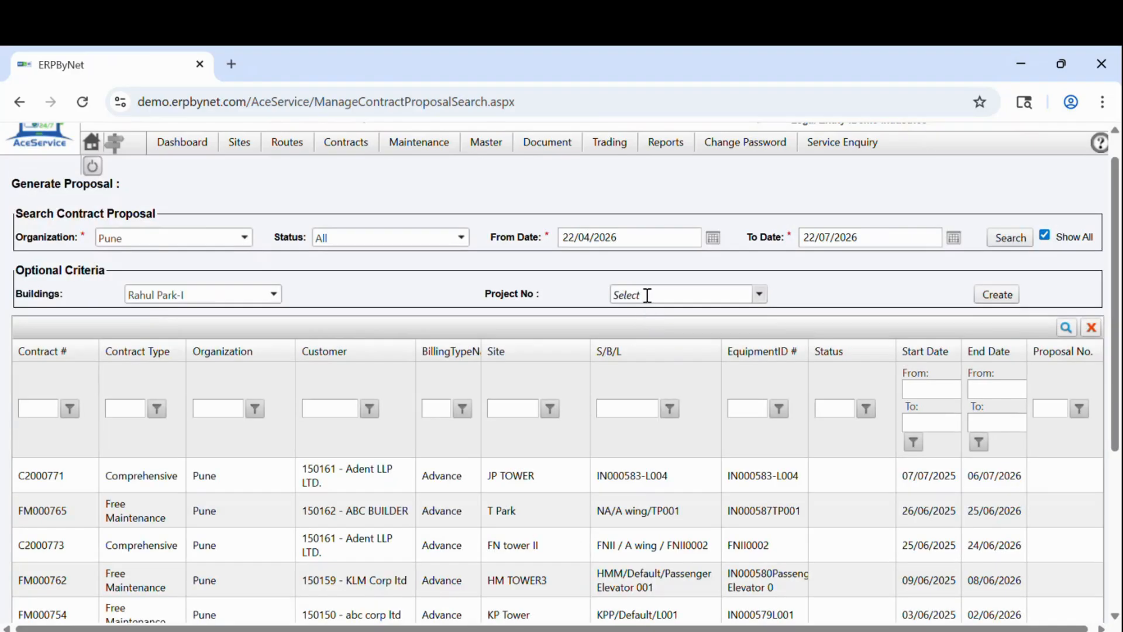
pyautogui.click(647, 295)
# Step: Try the Saurav Plaza and Sneha Plaza building filters, checking project numbers for each
pyautogui.click(217, 294)
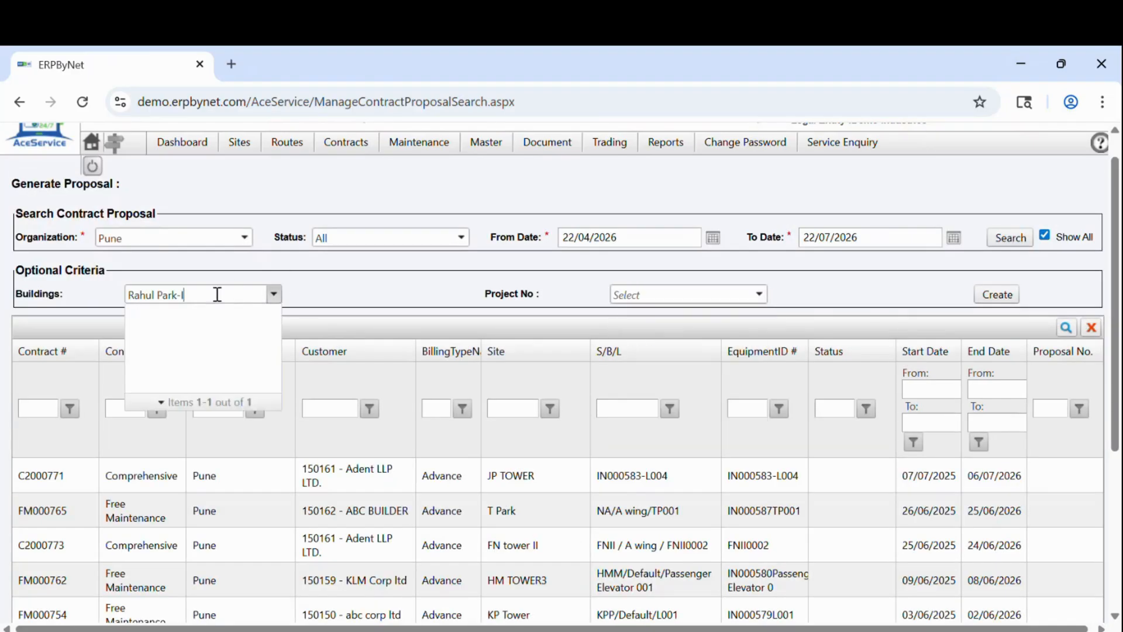
pyautogui.press('BackSpace')
pyautogui.press('BackSpace')
pyautogui.press('BackSpace')
pyautogui.press('BackSpace')
pyautogui.press('BackSpace')
pyautogui.press('BackSpace')
pyautogui.press('BackSpace')
pyautogui.press('BackSpace')
pyautogui.press('BackSpace')
pyautogui.press('BackSpace')
pyautogui.press('BackSpace')
pyautogui.press('BackSpace')
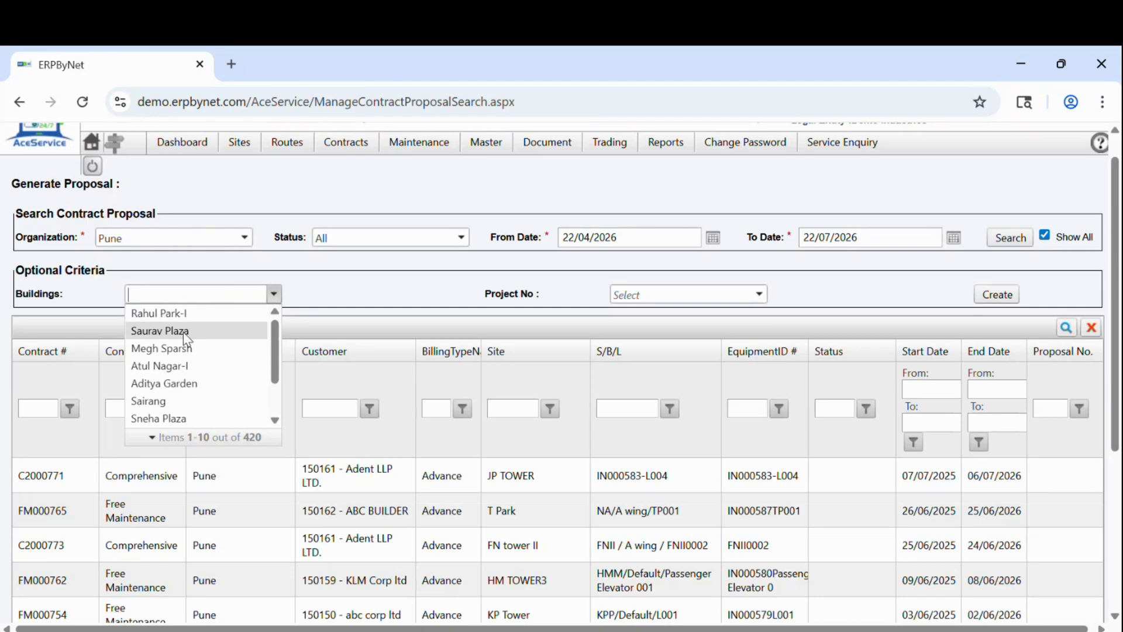
pyautogui.click(181, 331)
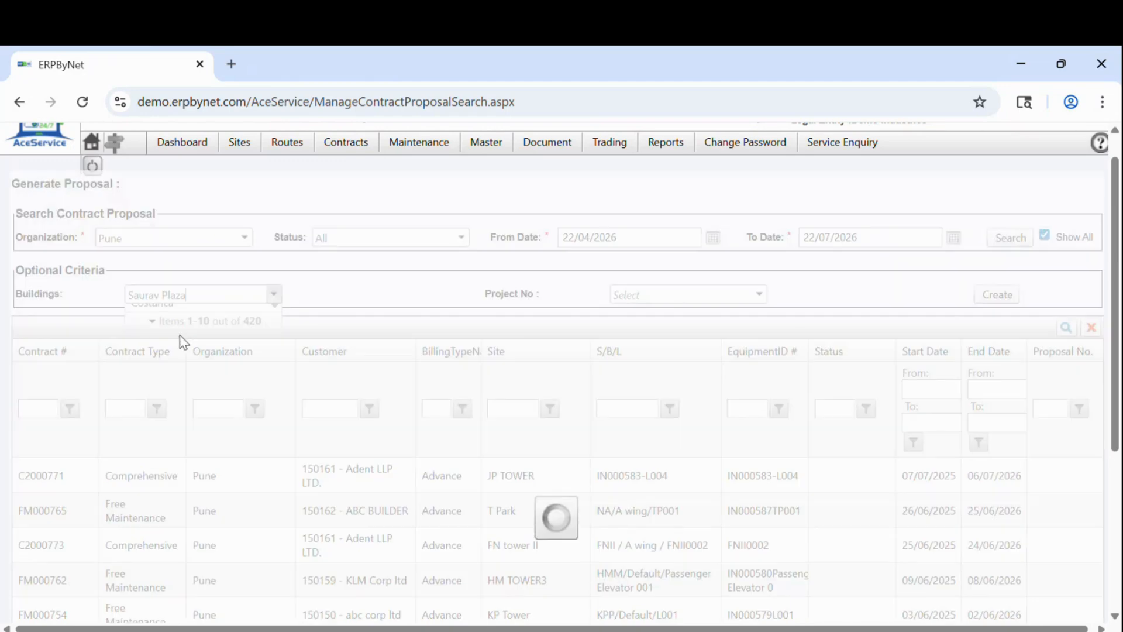
pyautogui.click(656, 296)
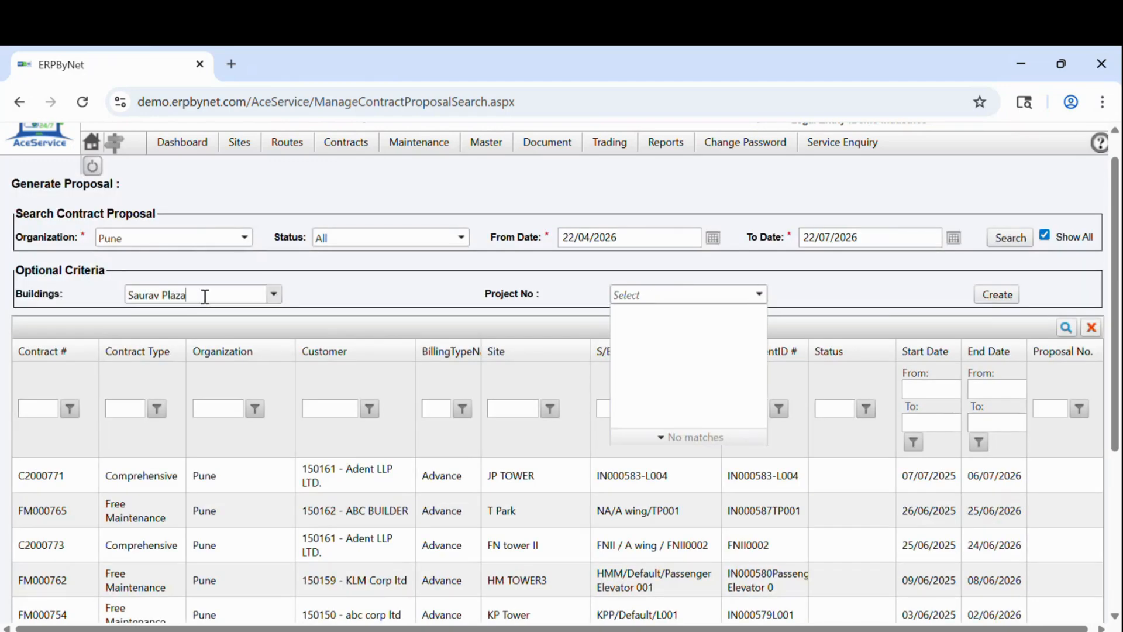
pyautogui.moveTo(206, 295); pyautogui.dragTo(139, 320)
pyautogui.press('BackSpace')
pyautogui.press('BackSpace')
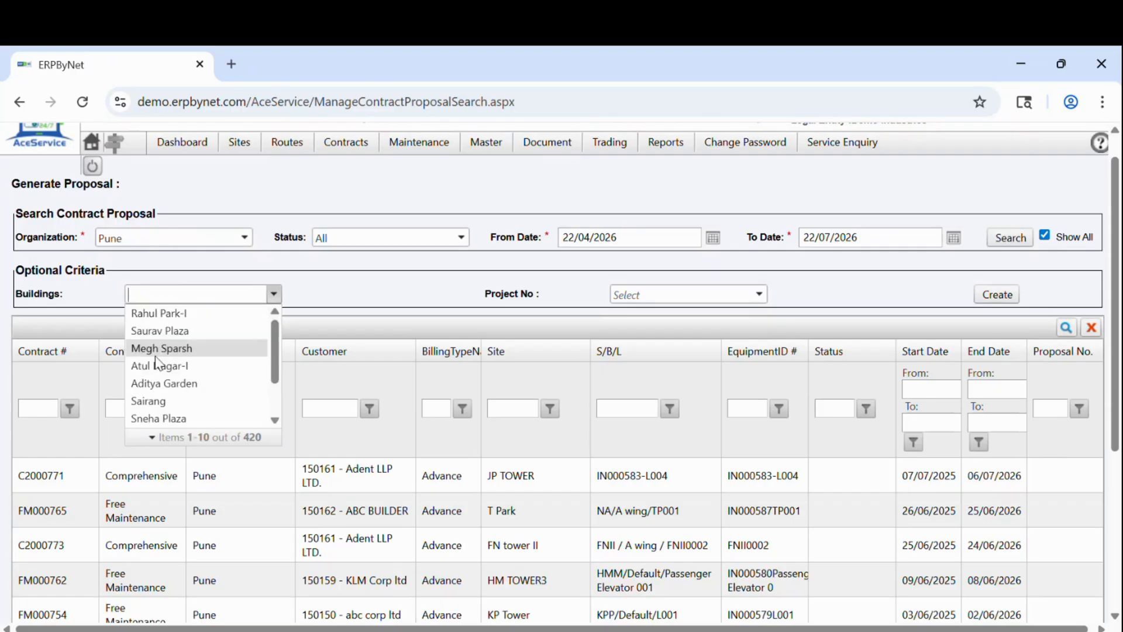
pyautogui.scroll(-2, 161, 386)
pyautogui.click(161, 383)
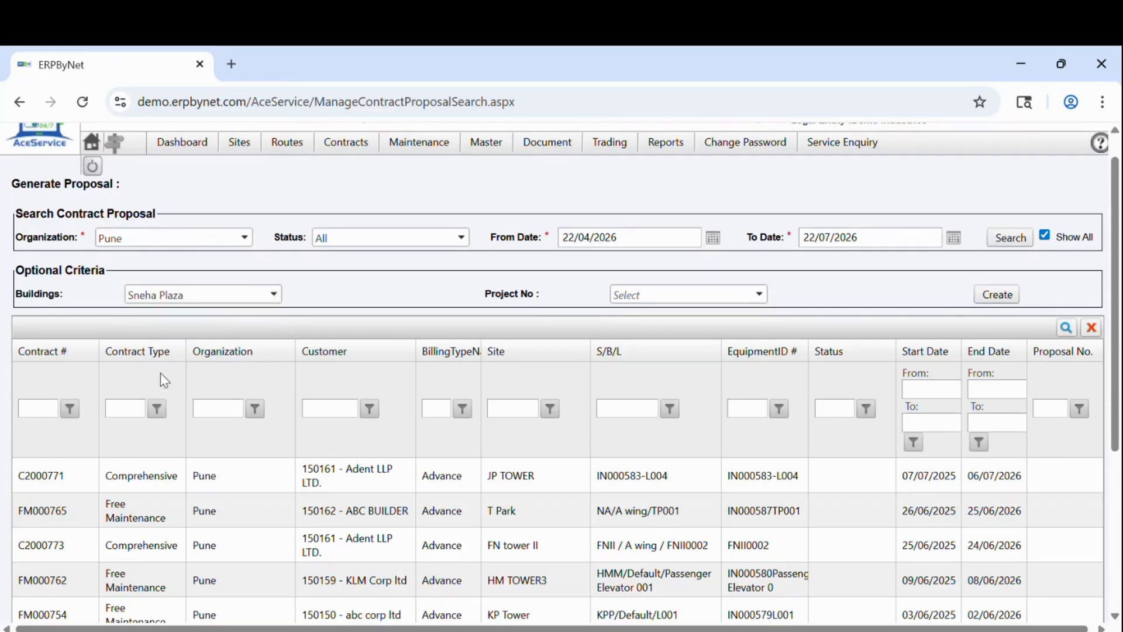
pyautogui.click(650, 294)
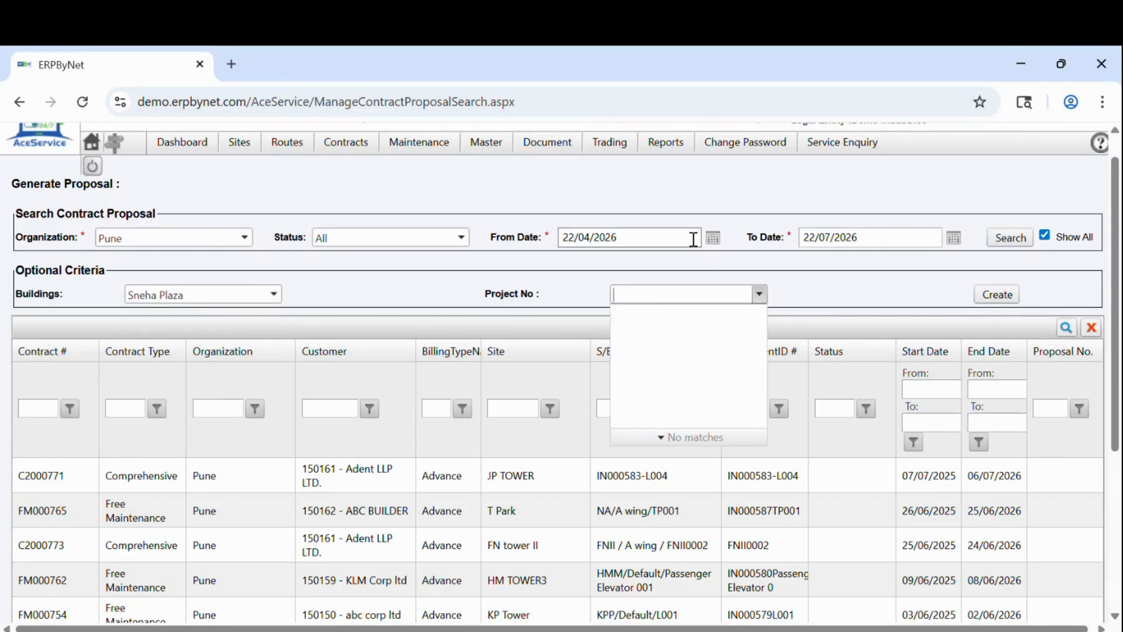
pyautogui.click(712, 237)
pyautogui.click(220, 293)
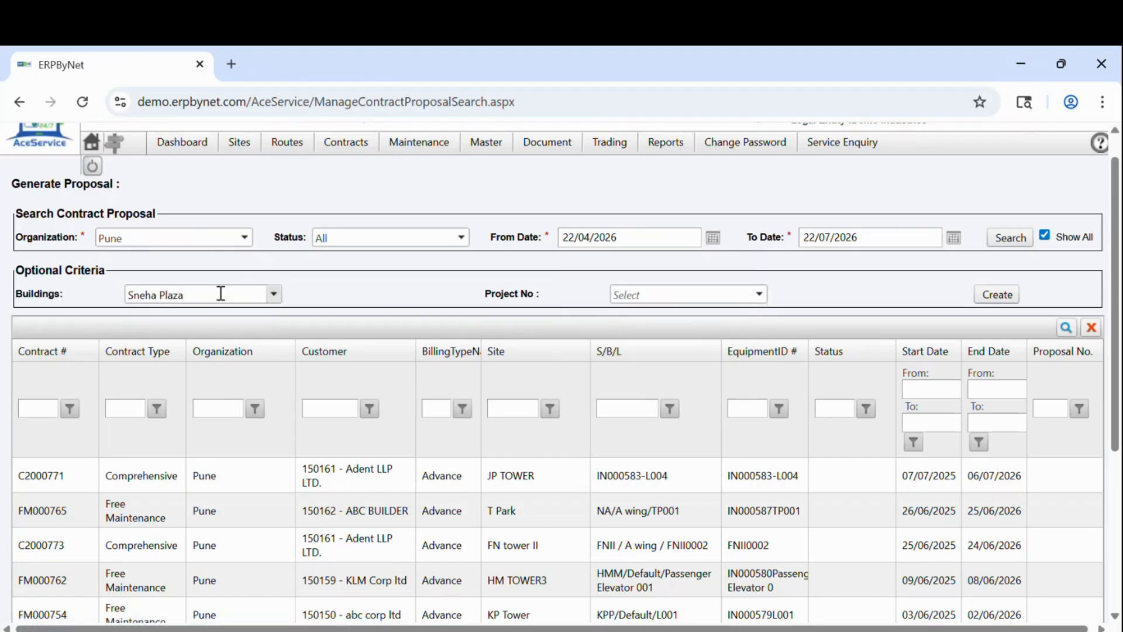
pyautogui.press('BackSpace')
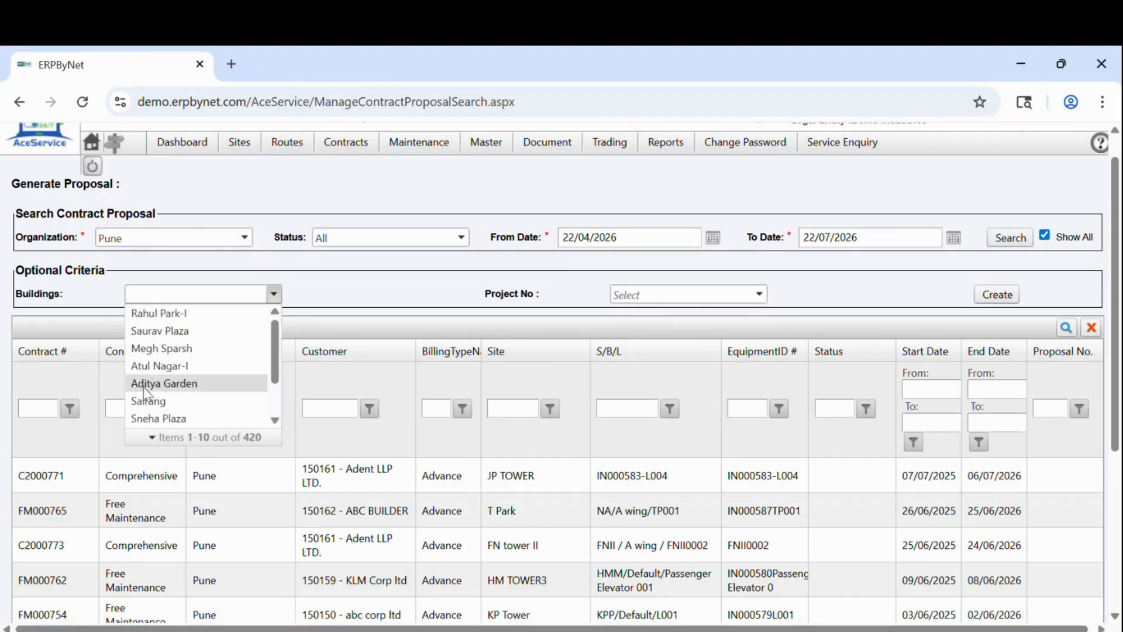
# Step: Try the Megh Sparsh building filter and check its project numbers
pyautogui.scroll(-1, 156, 398)
pyautogui.scroll(1, 170, 351)
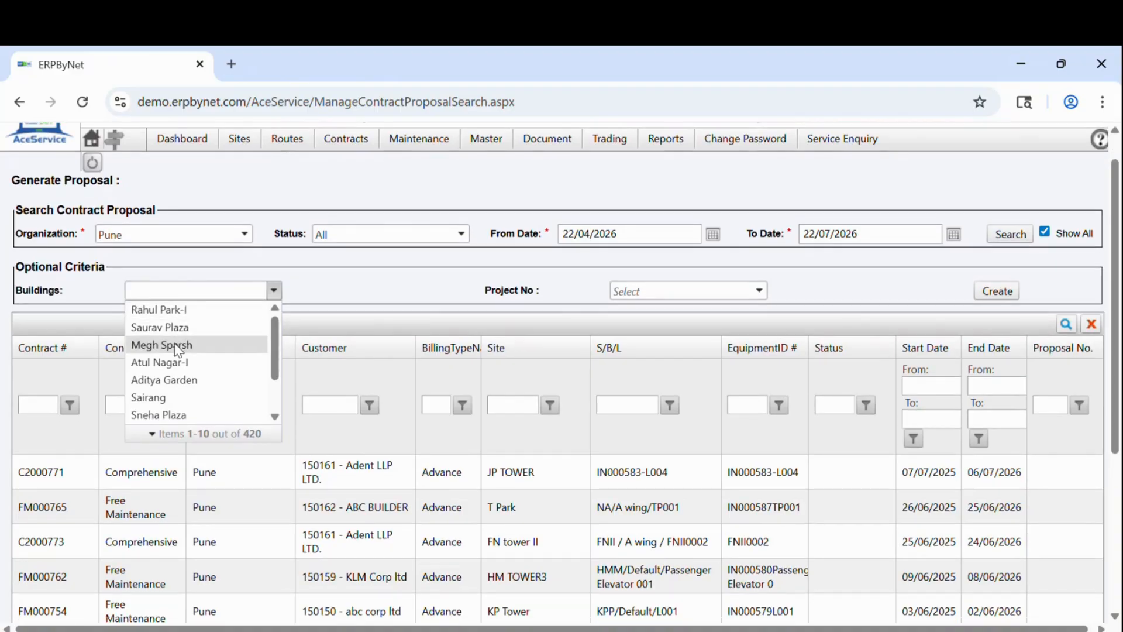
pyautogui.click(170, 344)
pyautogui.click(665, 292)
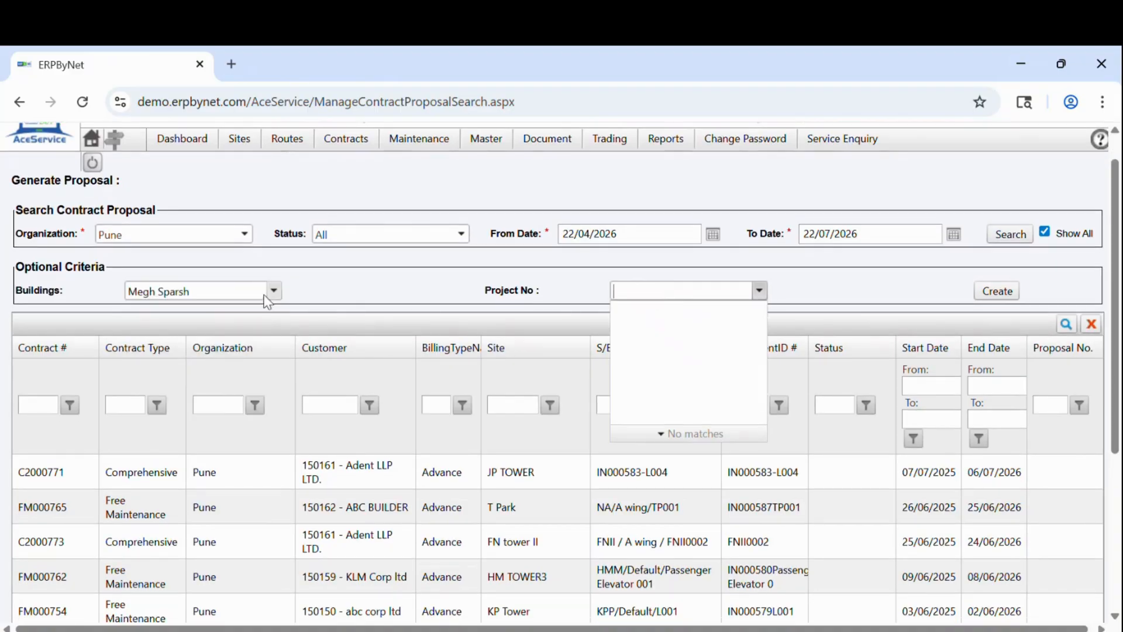
pyautogui.moveTo(223, 290); pyautogui.dragTo(74, 303)
pyautogui.press('BackSpace')
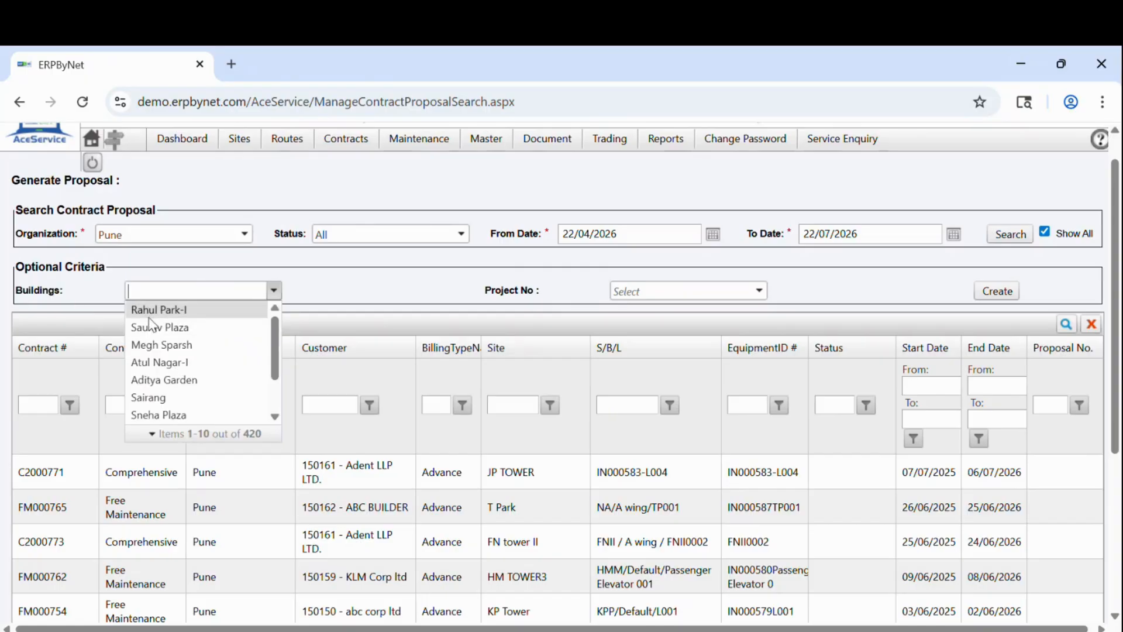
# Step: Set the building filter back to Rahul Park-I, leave Project No empty, and reach the grid rows
pyautogui.scroll(1, 149, 317)
pyautogui.click(149, 350)
pyautogui.click(654, 324)
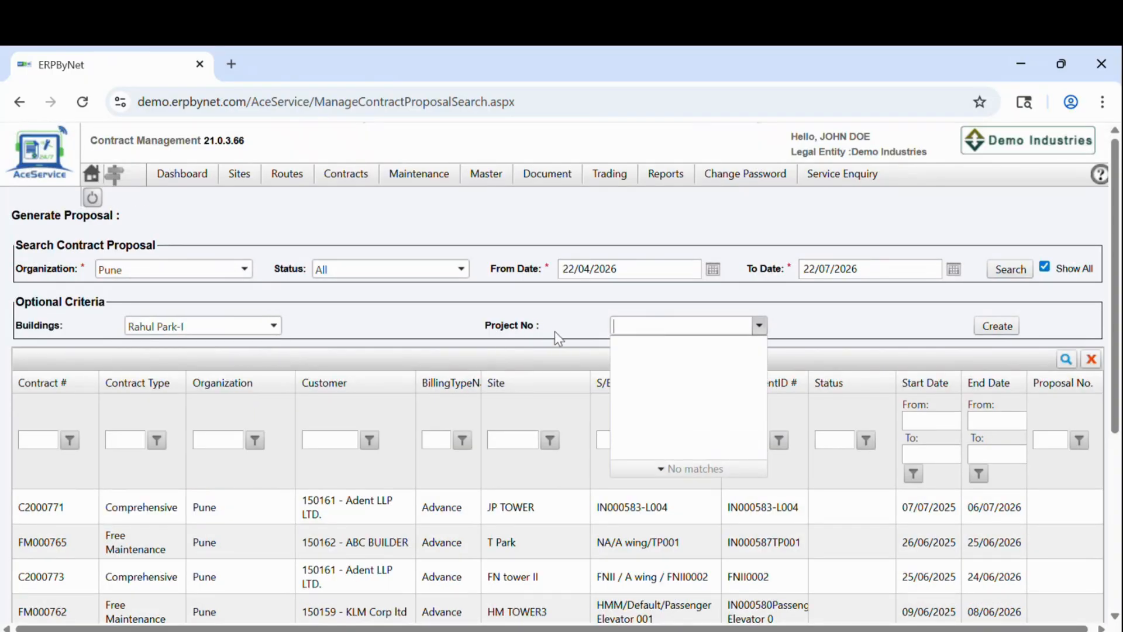
pyautogui.click(348, 335)
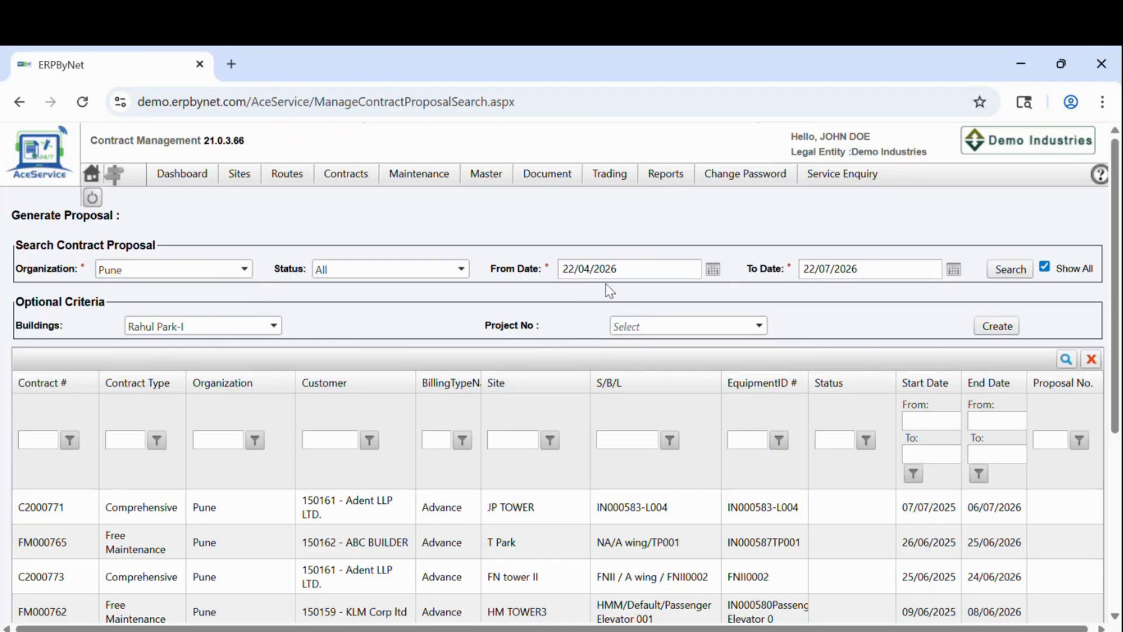
pyautogui.scroll(-5, 1056, 561)
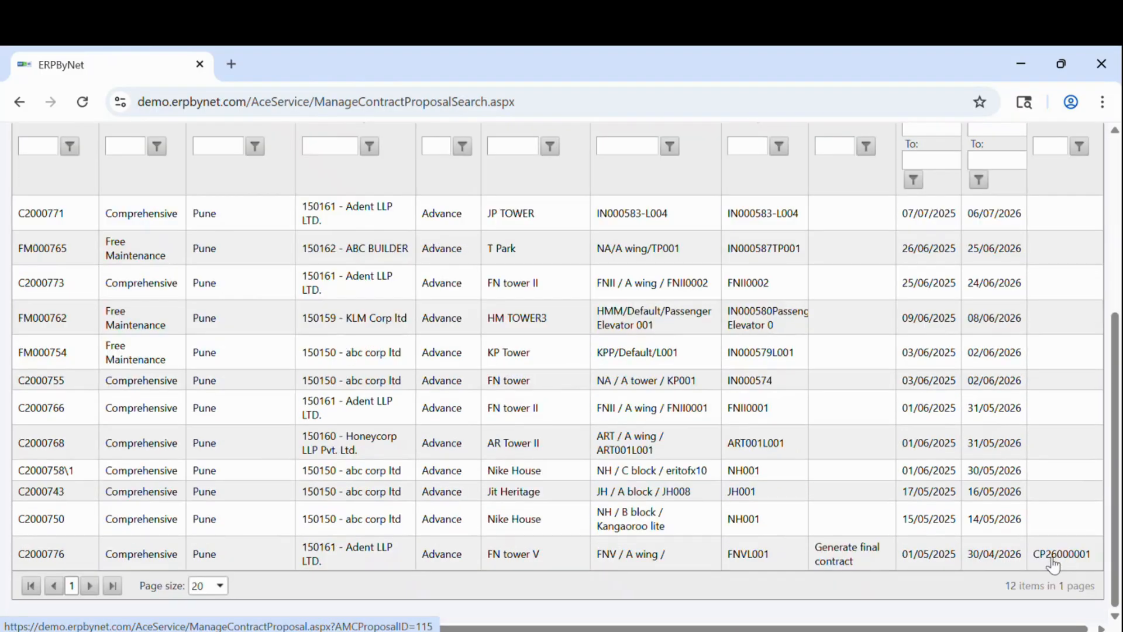
# Step: Open proposal CP26000001 for contract C2000776 from the Proposal No. column
pyautogui.click(1053, 559)
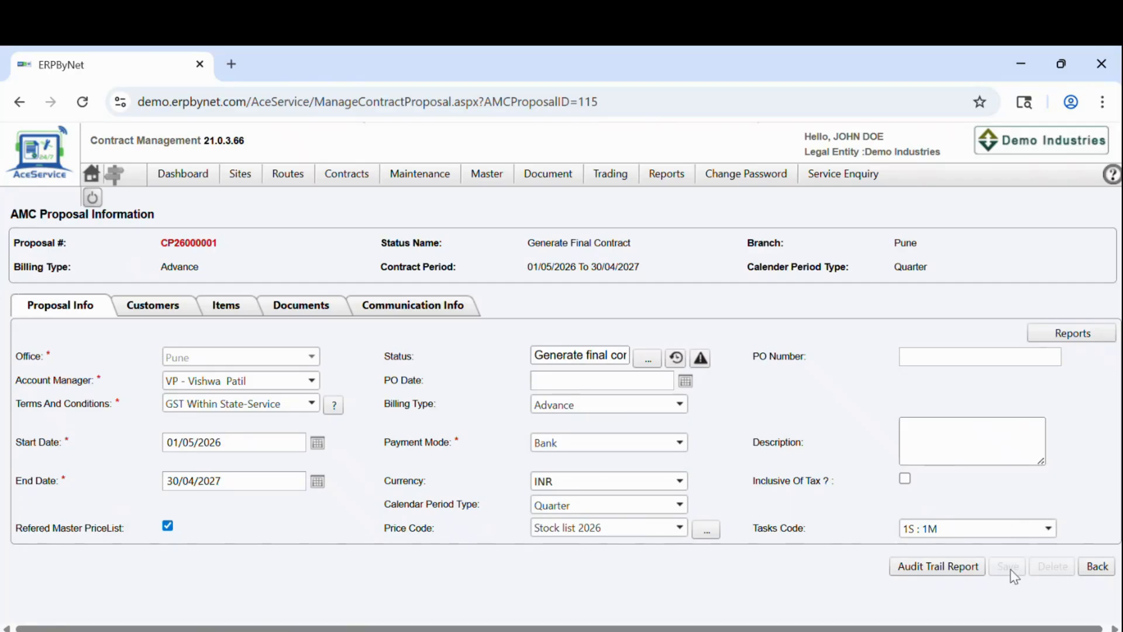
# Step: Review the customer details, then set a new offer to Parts and Grease with IsFinal ticked
pyautogui.click(144, 316)
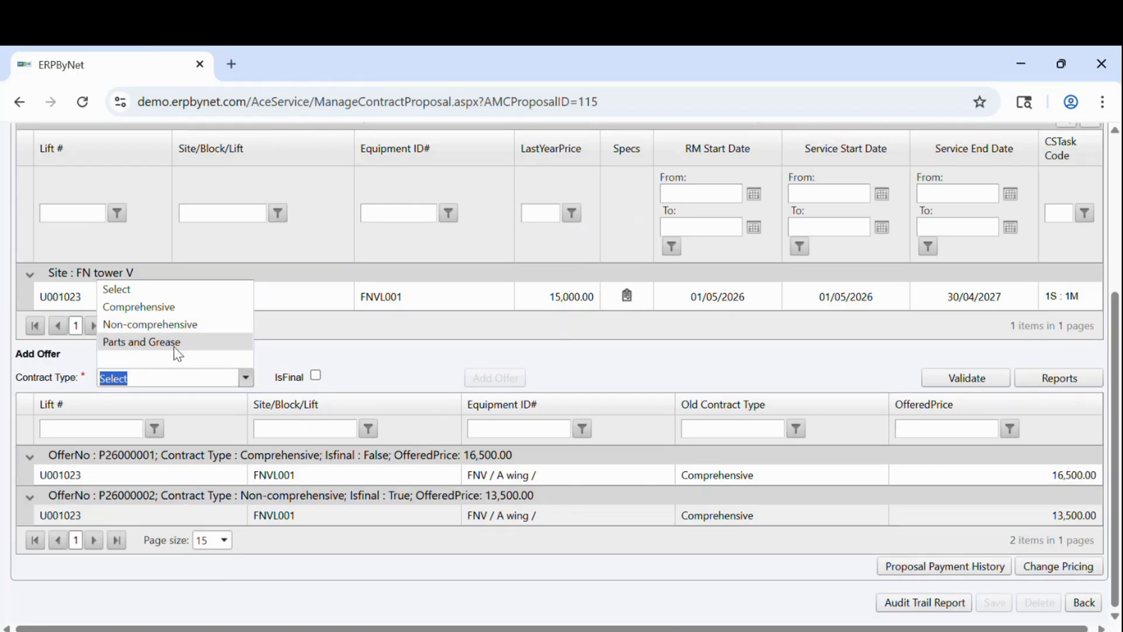
pyautogui.click(173, 343)
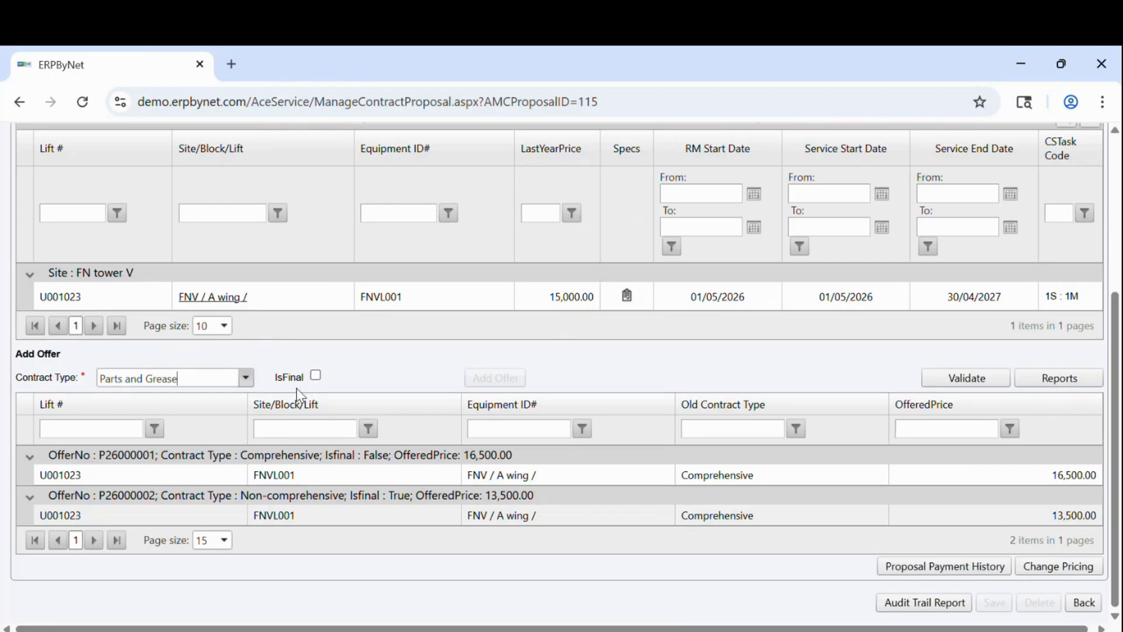
pyautogui.click(315, 375)
pyautogui.scroll(3, 431, 376)
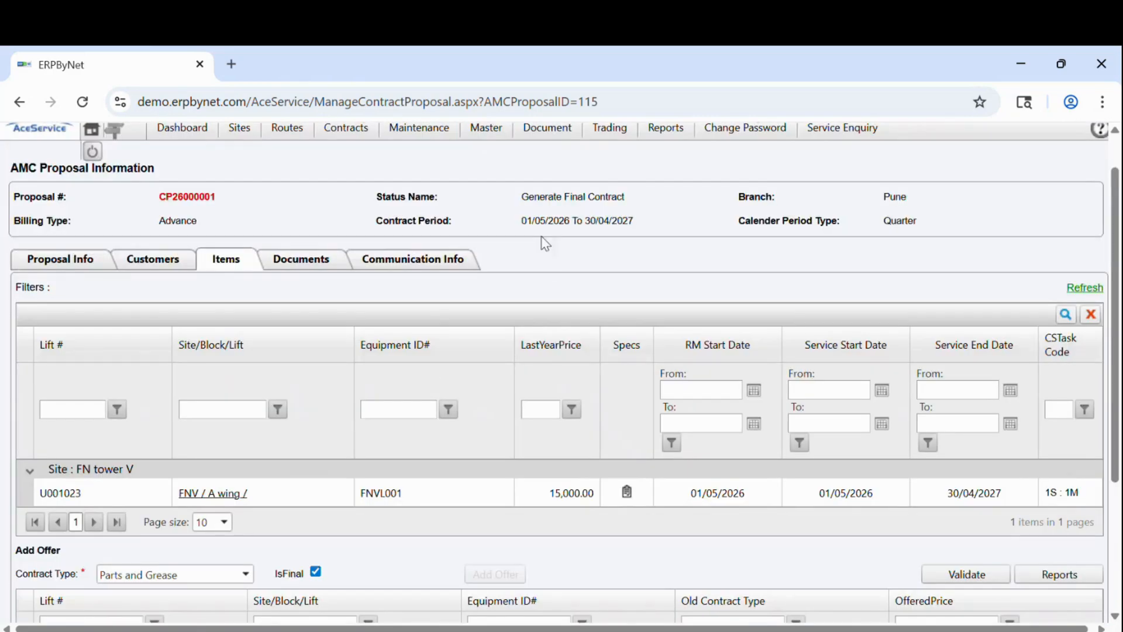
pyautogui.scroll(-3, 431, 451)
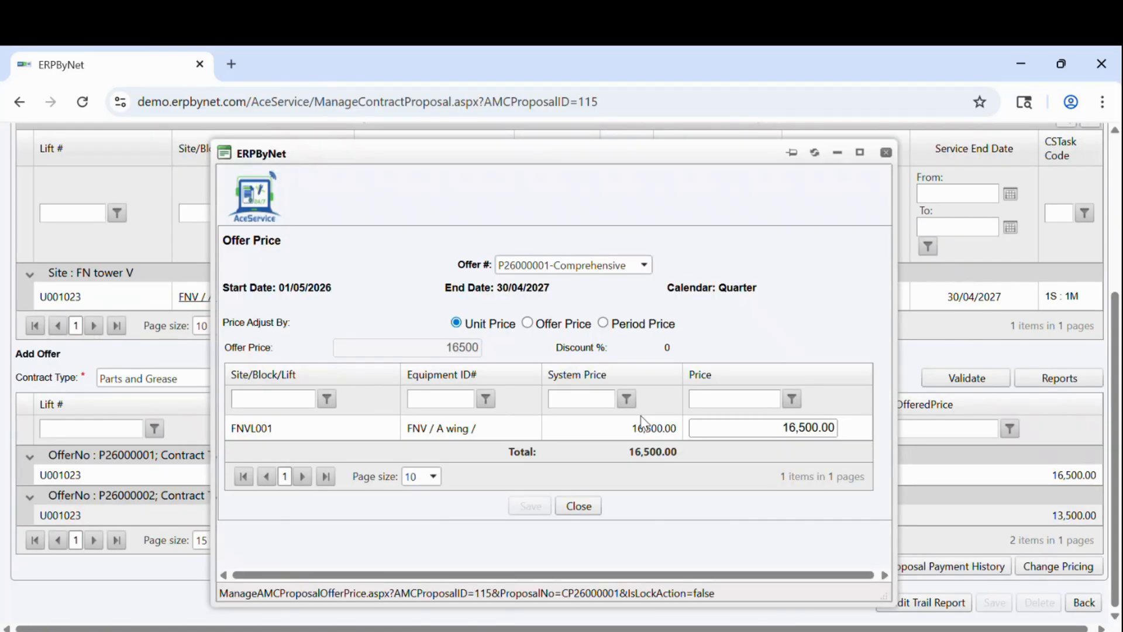
# Step: Confirm offer P26000002-Non-comprehensive costs 13,500.00, then download AMCProposalPricingHistory_Report (8).xlsx
pyautogui.click(643, 265)
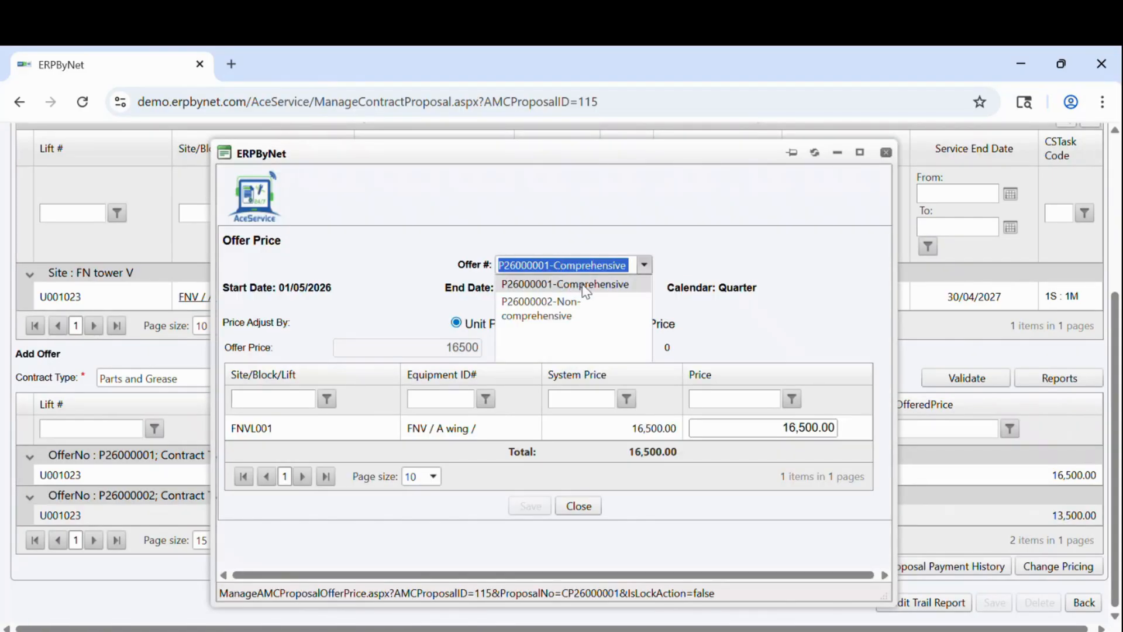
pyautogui.click(545, 309)
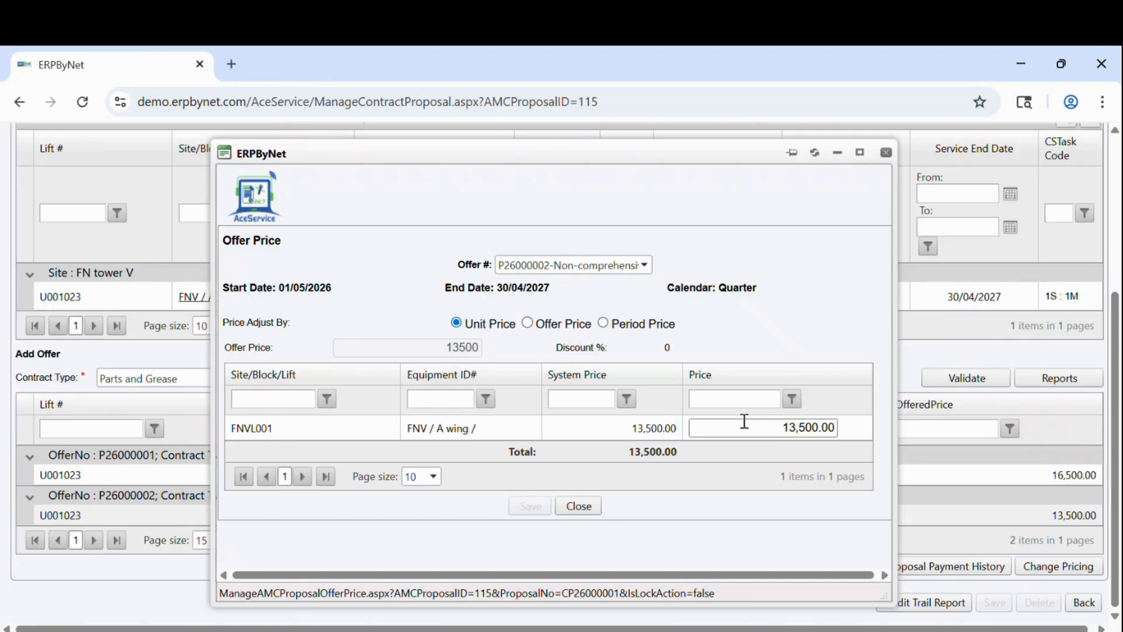
pyautogui.click(591, 508)
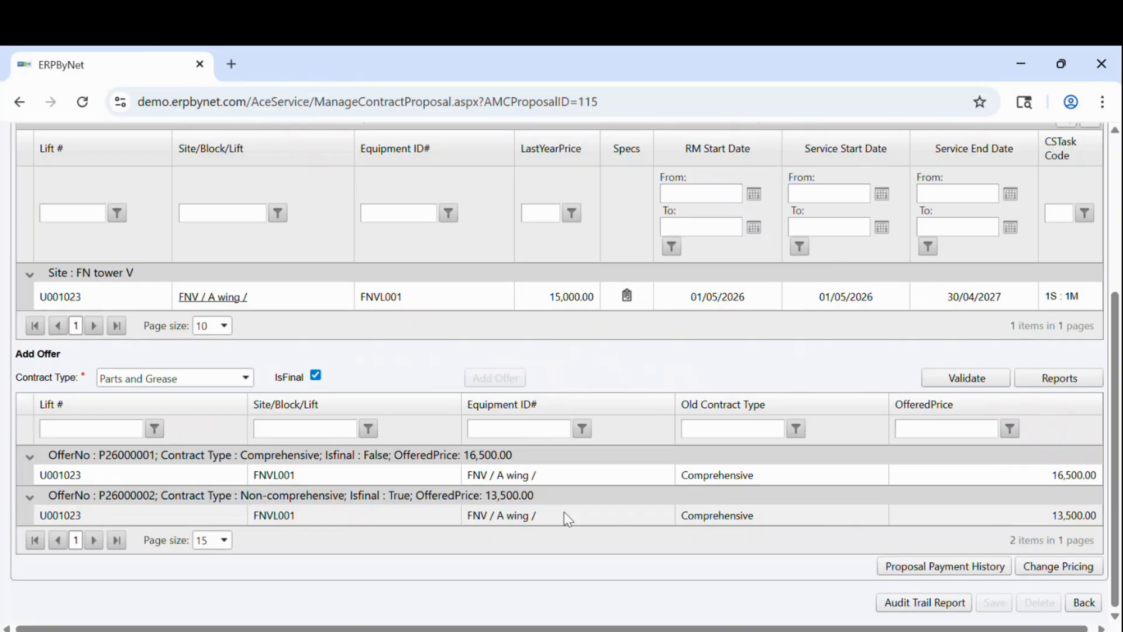
pyautogui.click(900, 572)
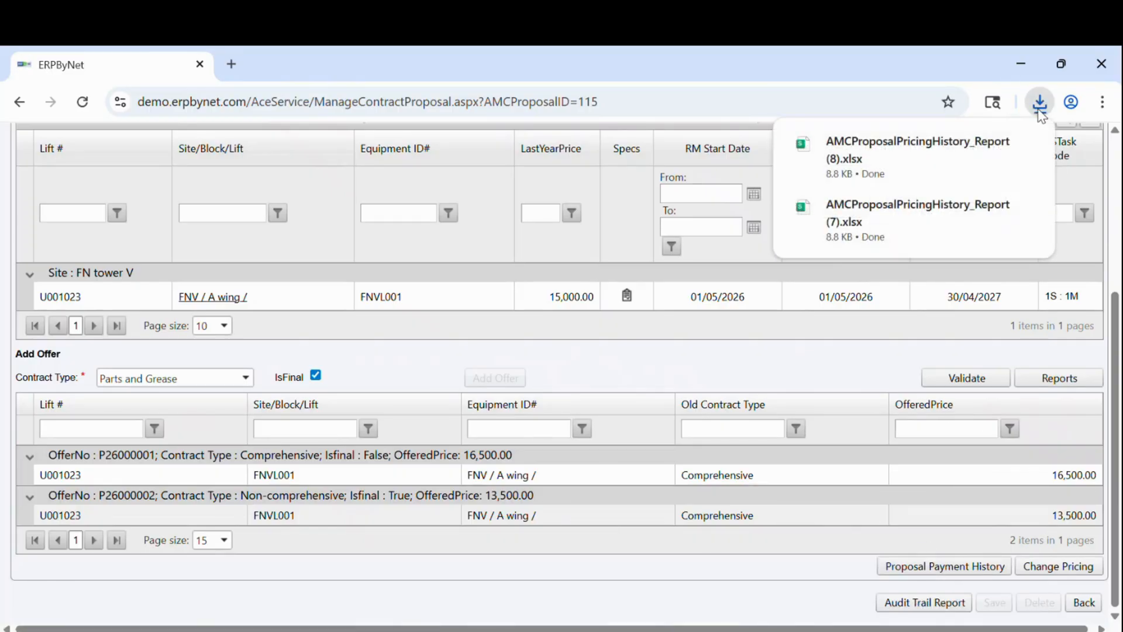
# Step: Open AMCProposalPricingHistory_Report (8).xlsx and scroll across P26000002's 13500 prices to its date columns
pyautogui.click(938, 157)
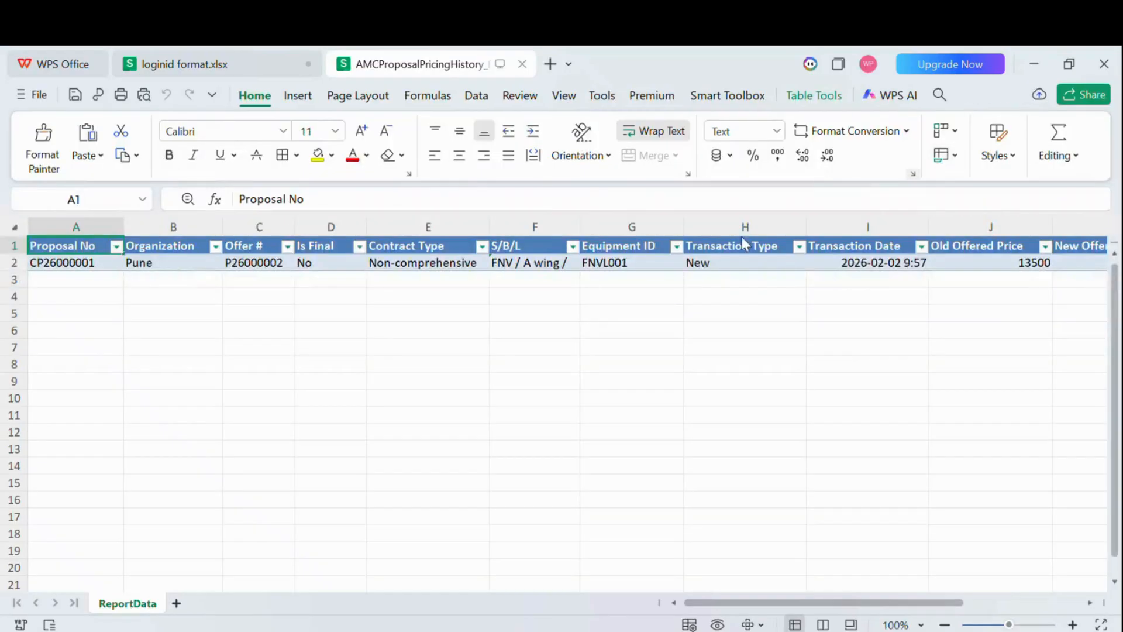
pyautogui.hscroll(5, 281, 376)
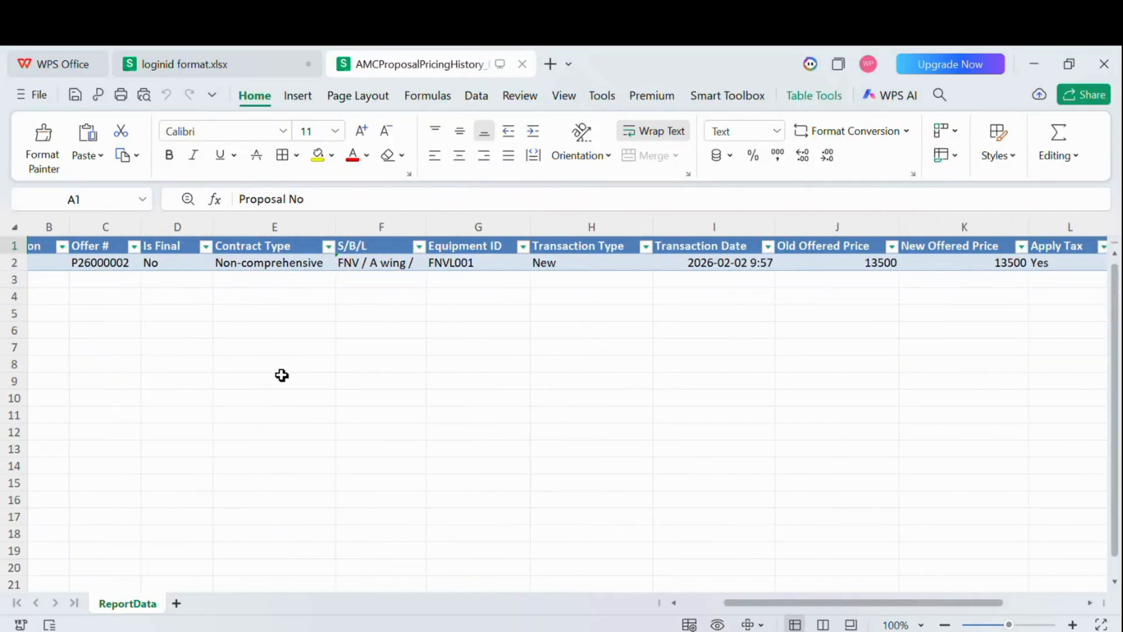
pyautogui.hscroll(4, 281, 374)
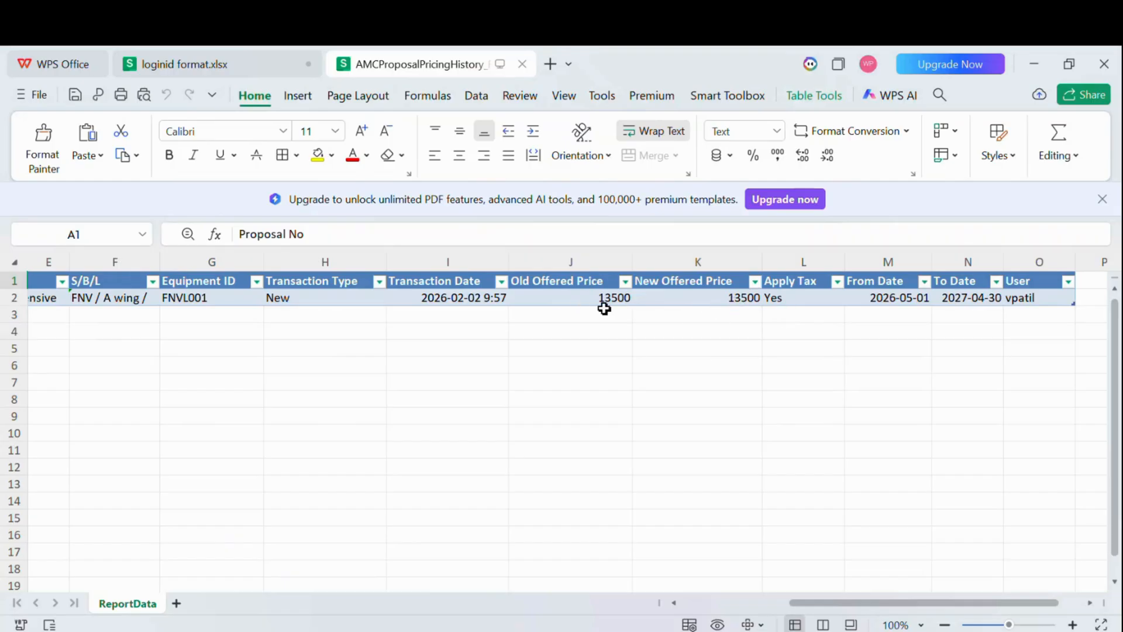
pyautogui.hscroll(1, 778, 310)
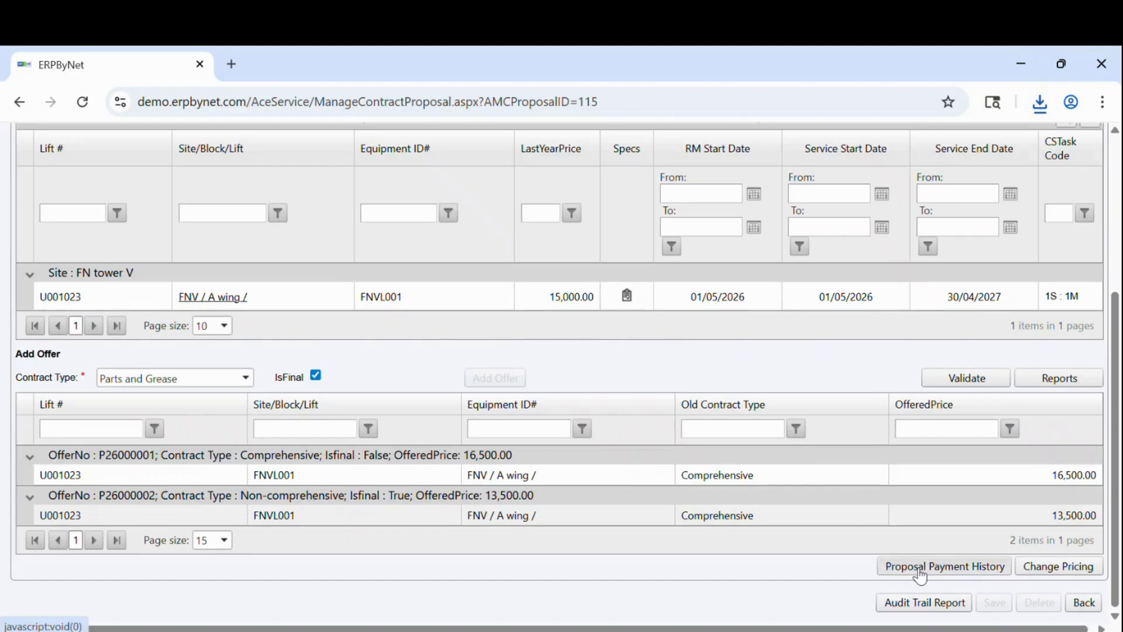
pyautogui.click(949, 572)
pyautogui.click(936, 602)
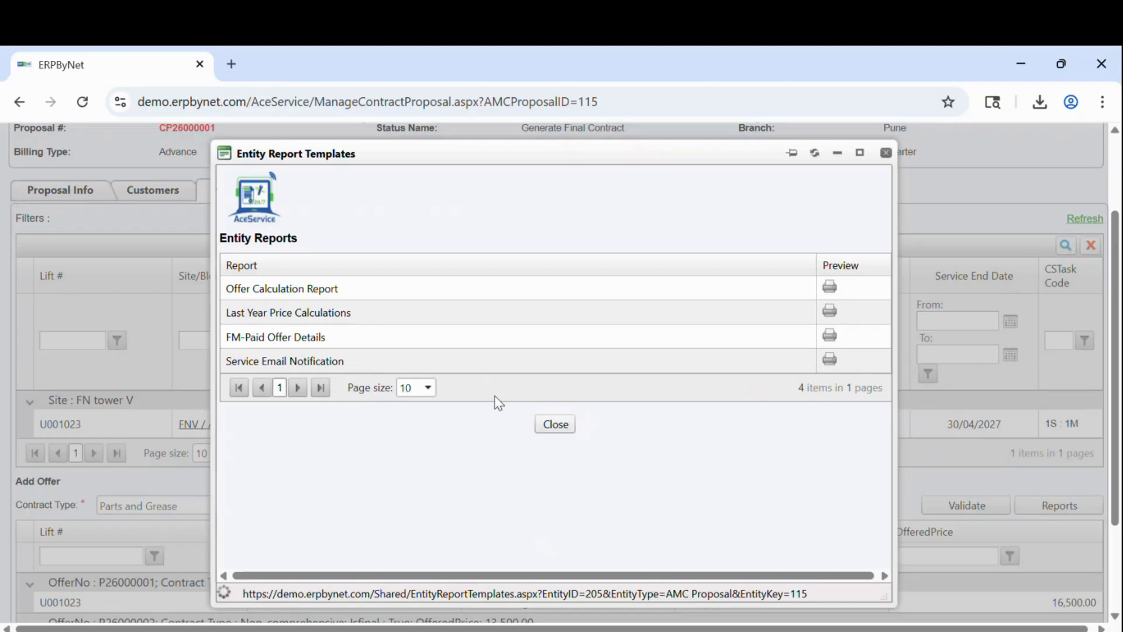
pyautogui.click(545, 424)
pyautogui.scroll(-2, 545, 423)
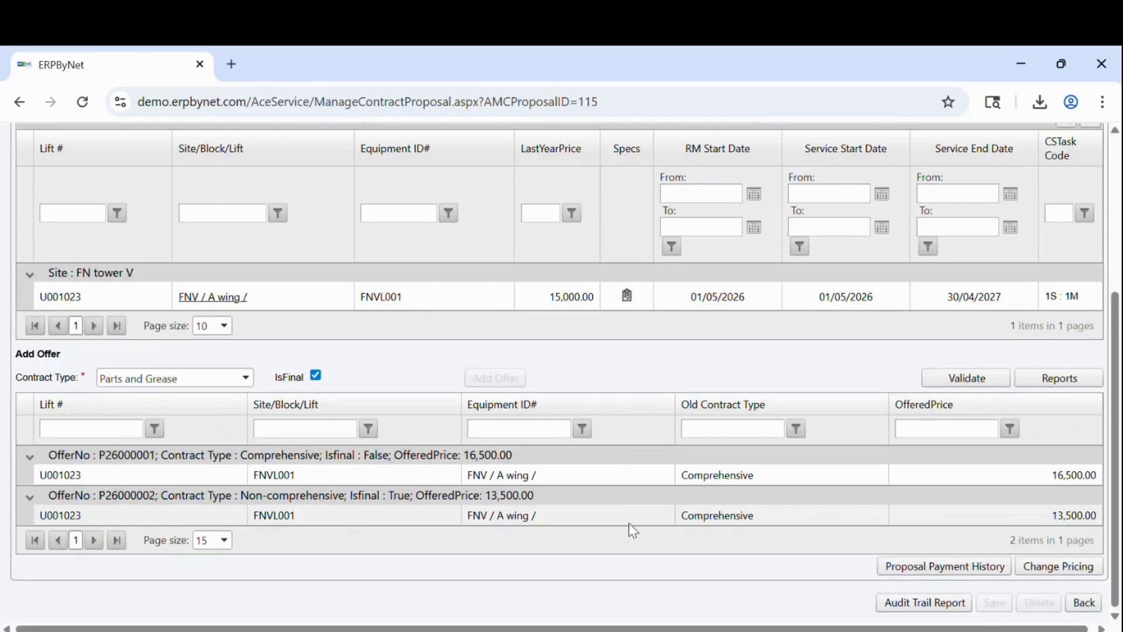
# Step: Generate 115_CP26000001_1_N3.pdf from the AMC Proposal template and open it
pyautogui.scroll(5, 692, 441)
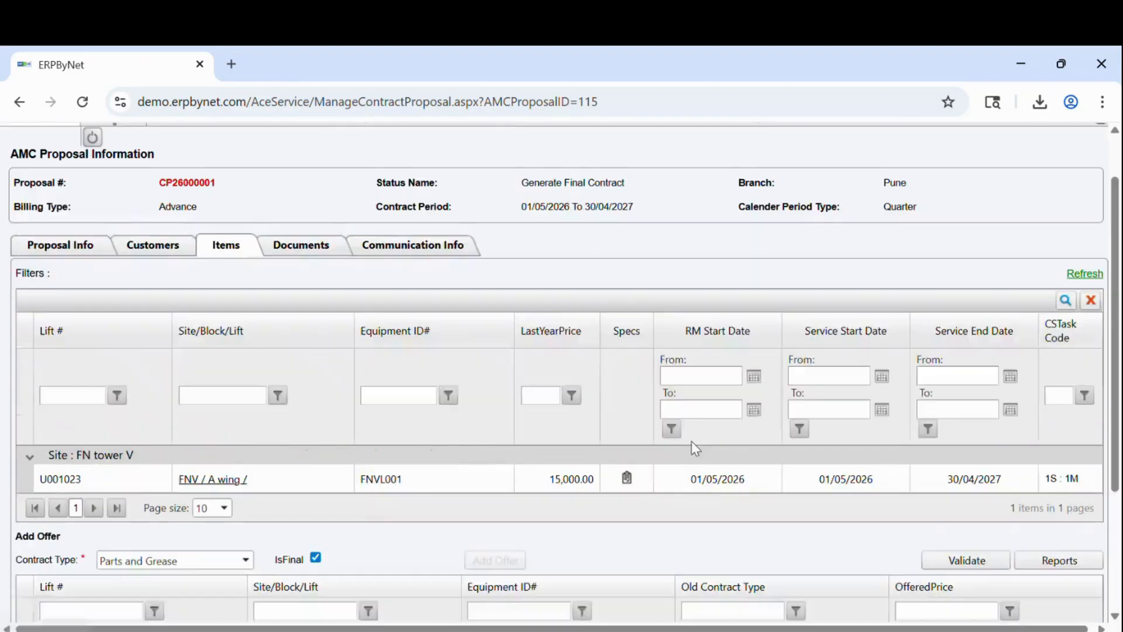
pyautogui.click(296, 260)
pyautogui.click(717, 335)
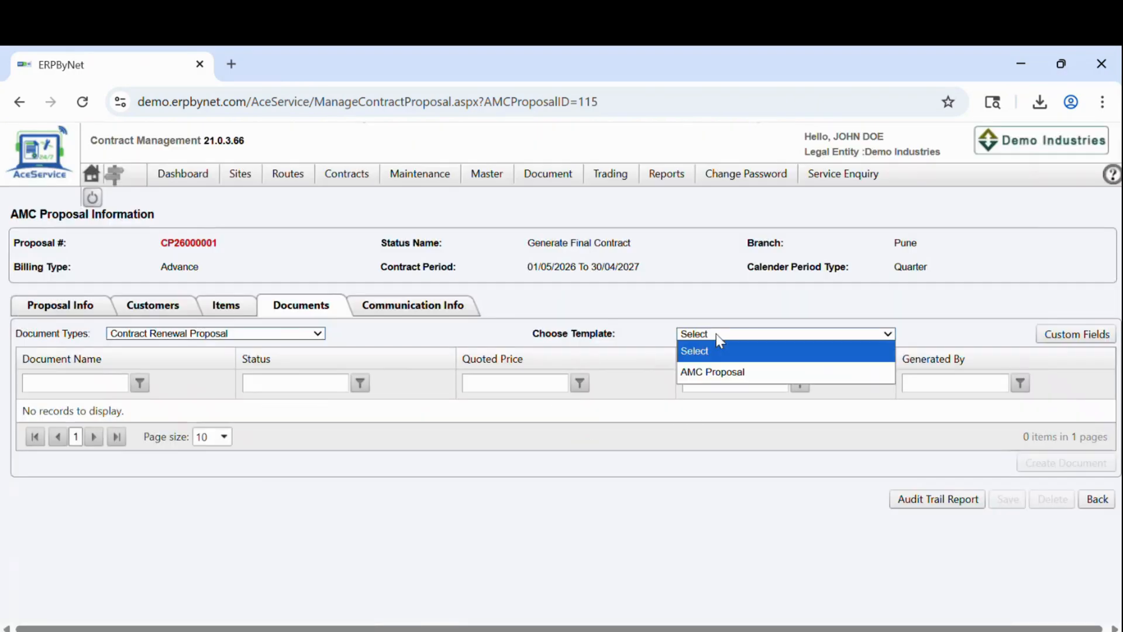
pyautogui.click(709, 370)
pyautogui.click(721, 333)
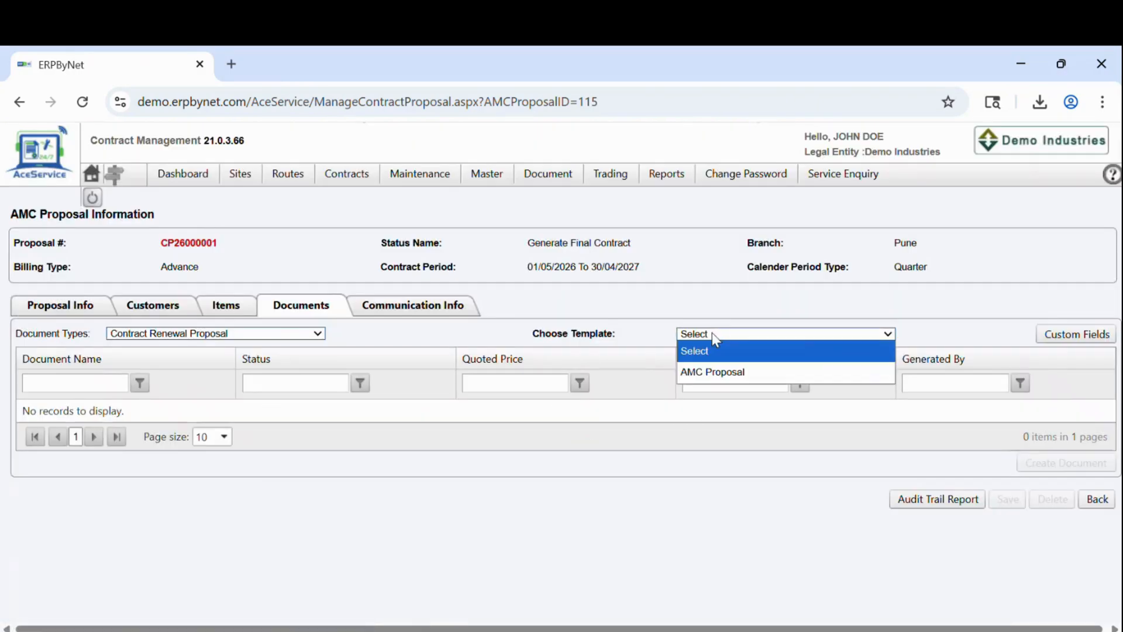
pyautogui.click(712, 370)
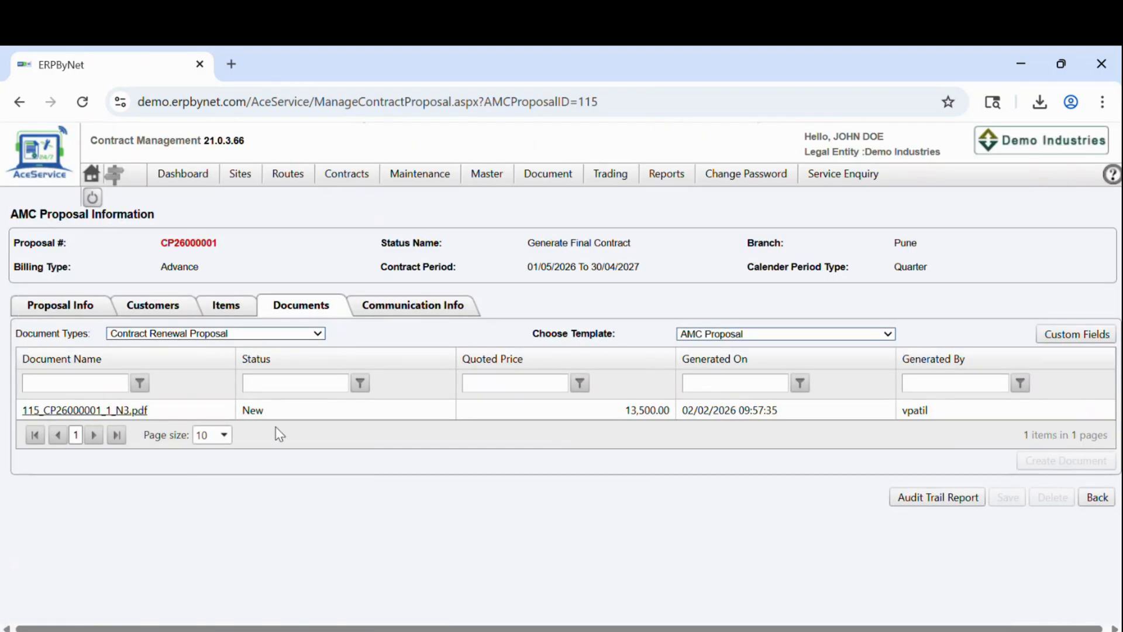
pyautogui.click(67, 410)
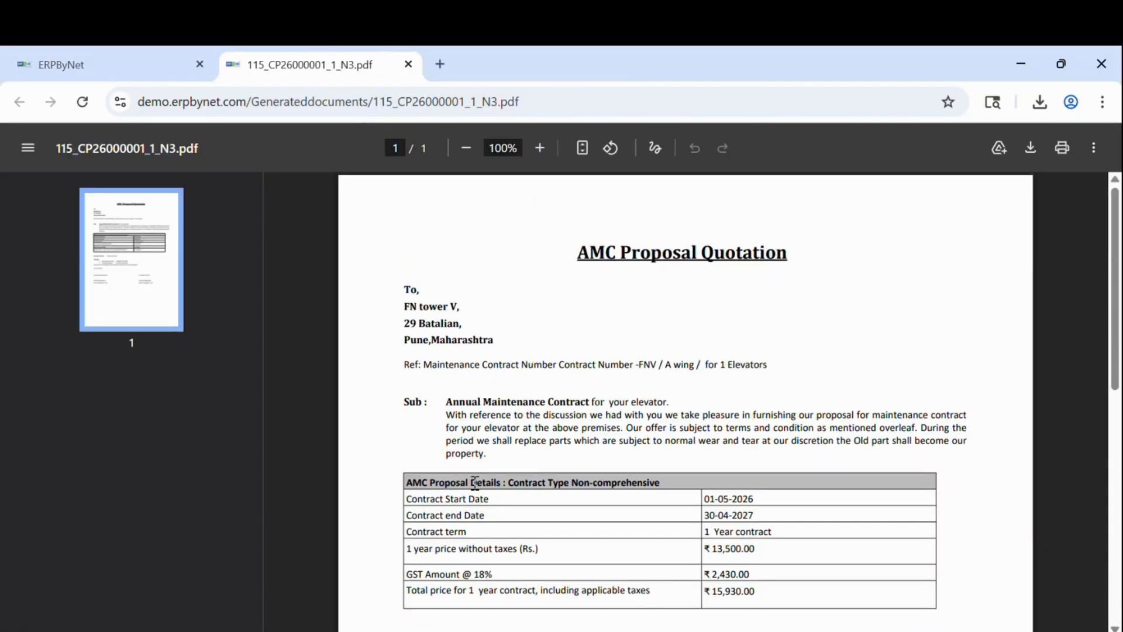
# Step: Scroll the one-page ₹15,930.00 quotation down to the signatory blocks and back to the top
pyautogui.scroll(-2, 475, 483)
pyautogui.scroll(2, 583, 401)
pyautogui.scroll(-2, 616, 417)
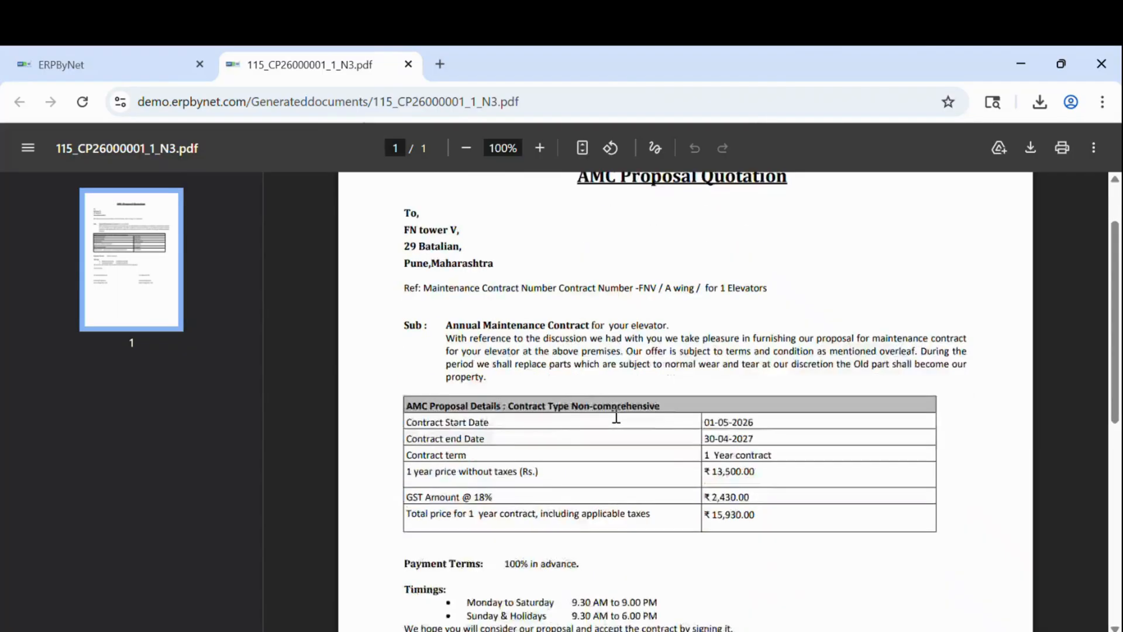
pyautogui.scroll(-7, 616, 417)
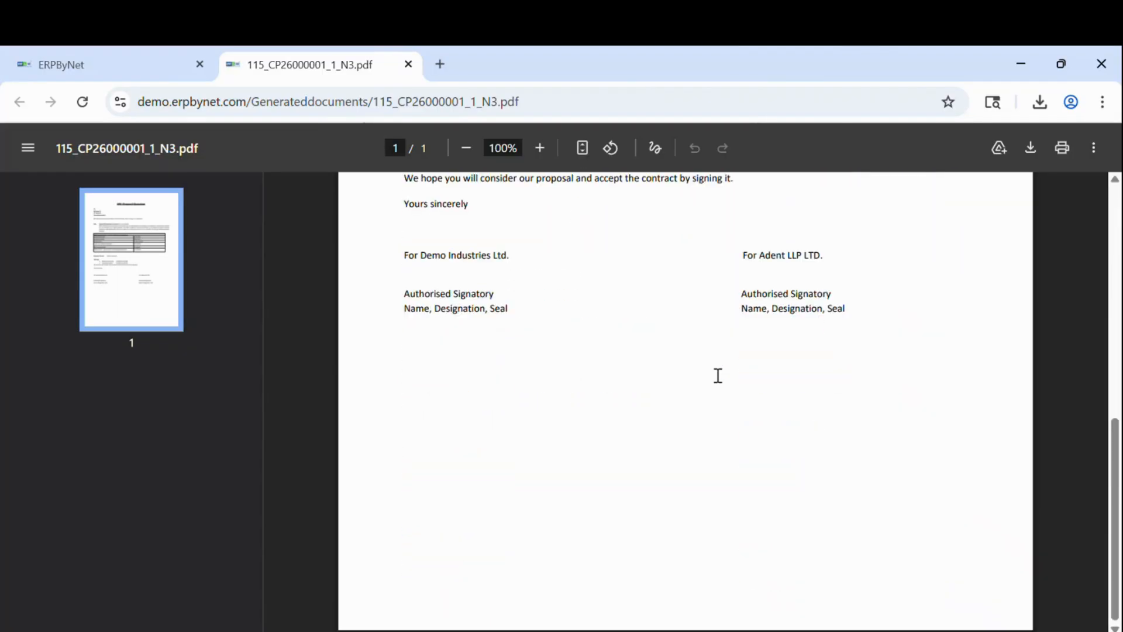
pyautogui.scroll(9, 718, 375)
# Step: Close the quotation PDF and open CP26000001's Status History from Proposal Info
pyautogui.click(408, 64)
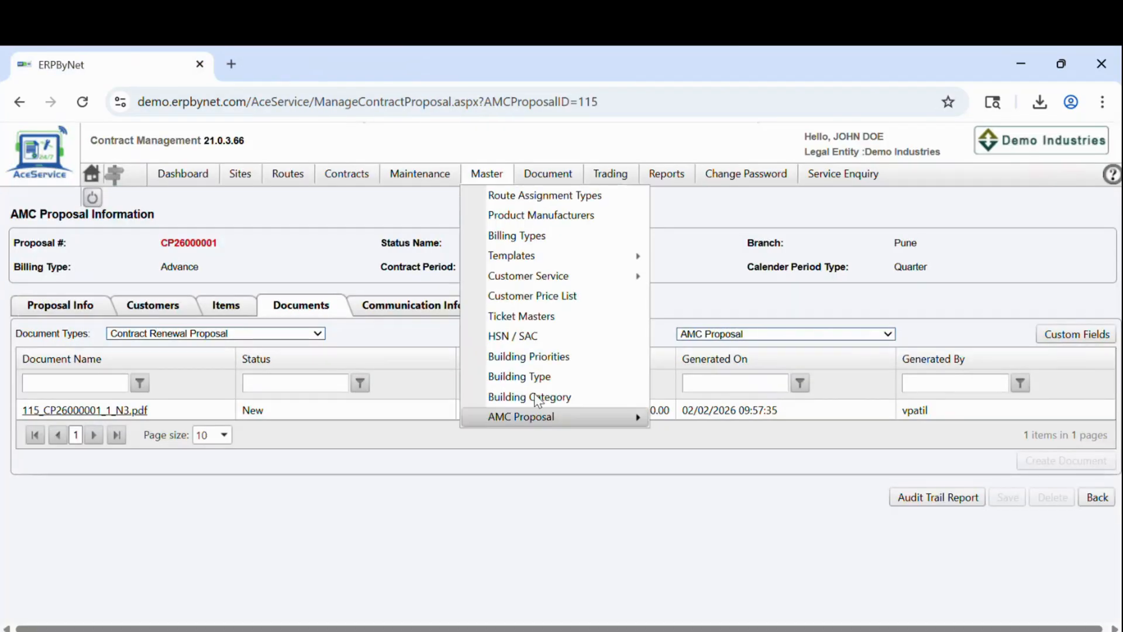
pyautogui.click(68, 310)
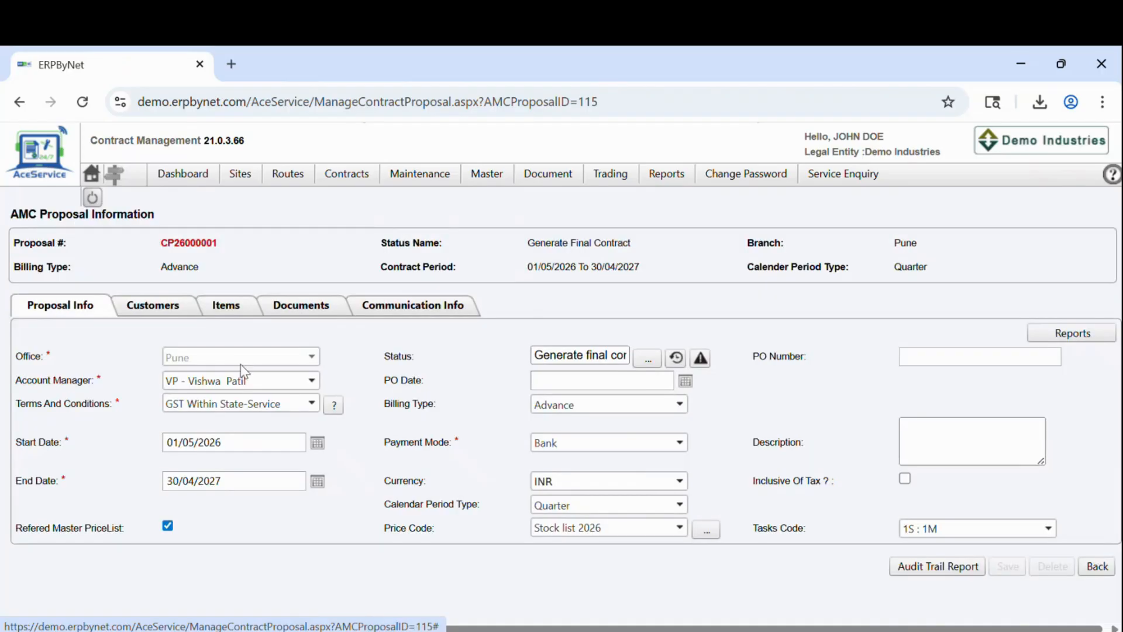
pyautogui.click(676, 357)
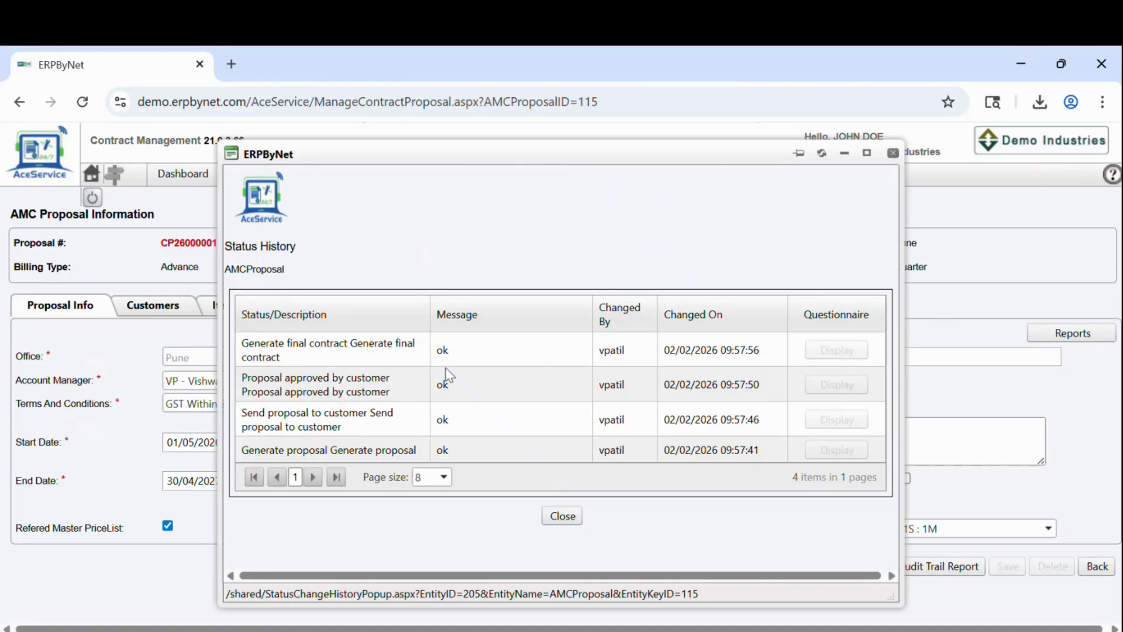
# Step: Attempt a status change and confirm no next status exists beyond Generate Final Contract
pyautogui.click(562, 516)
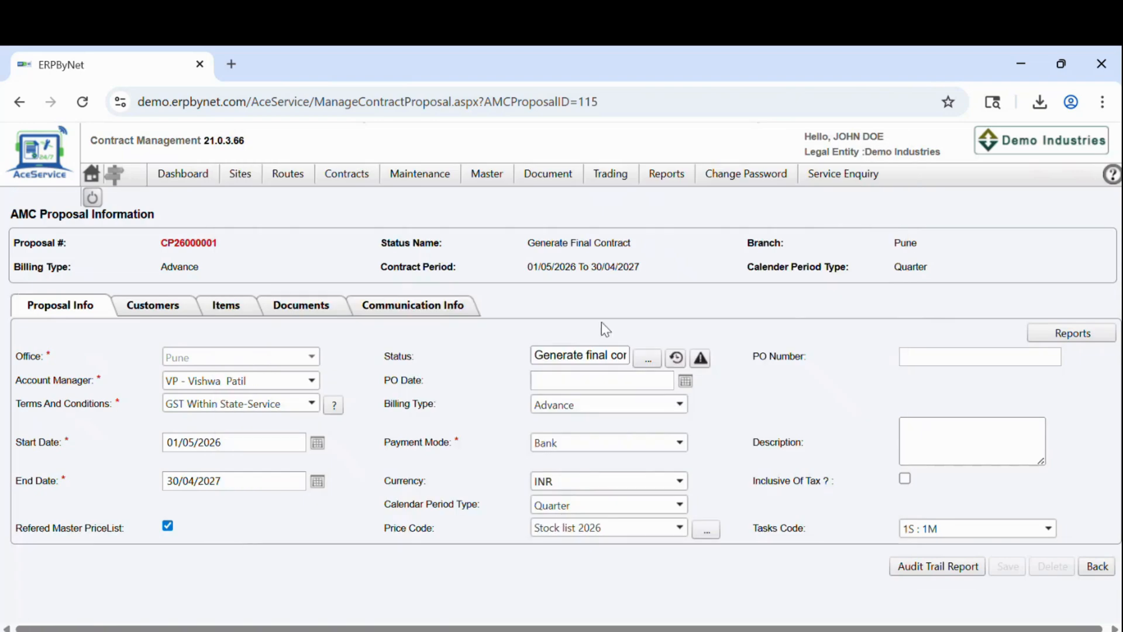
pyautogui.click(648, 362)
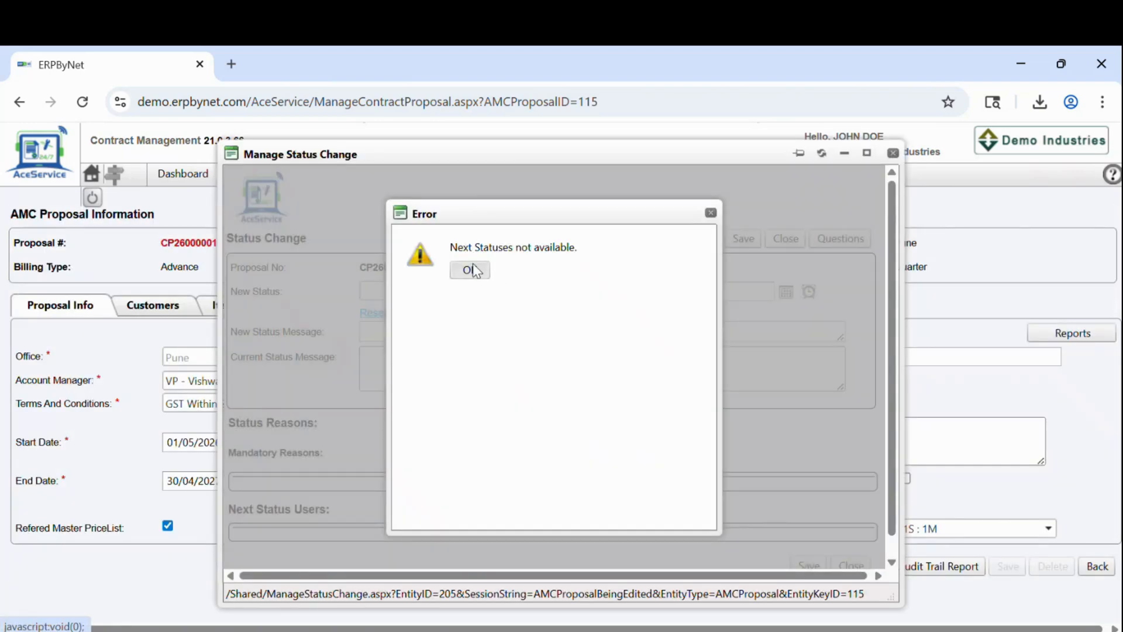
pyautogui.click(472, 269)
pyautogui.click(786, 239)
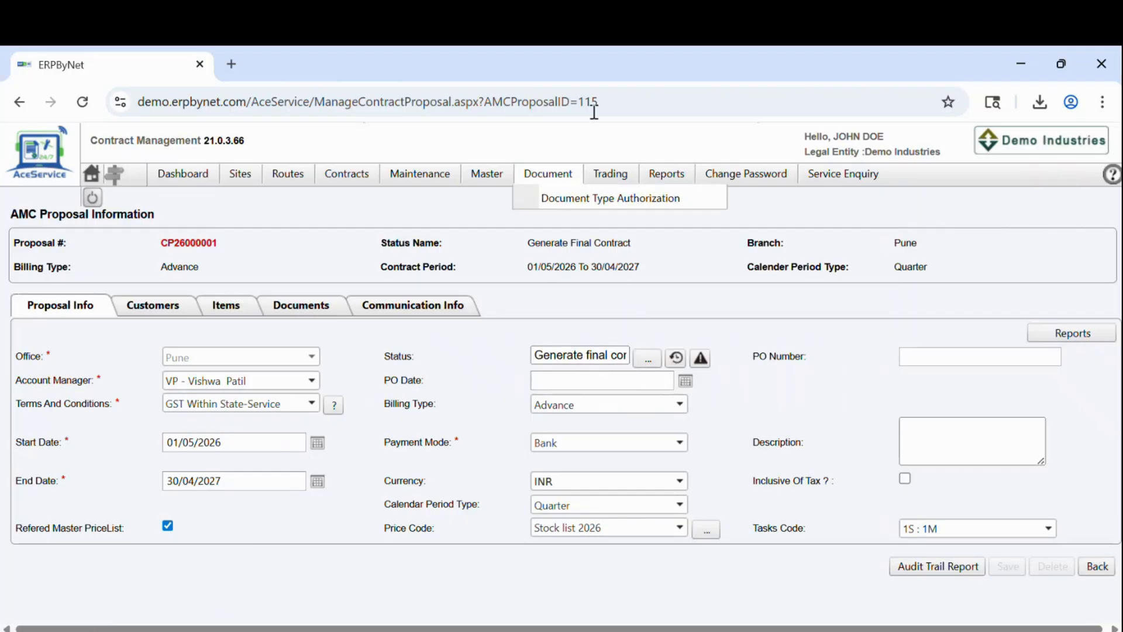
# Step: Return to the Contracts > Contract Proposal list
pyautogui.moveTo(398, 178)
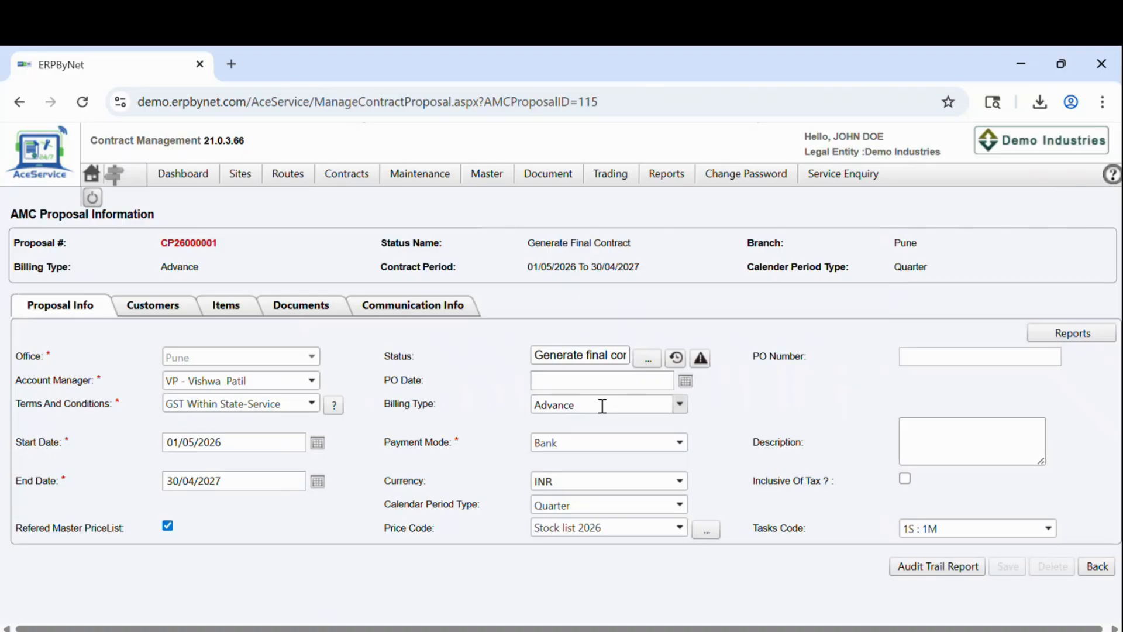
pyautogui.moveTo(347, 173)
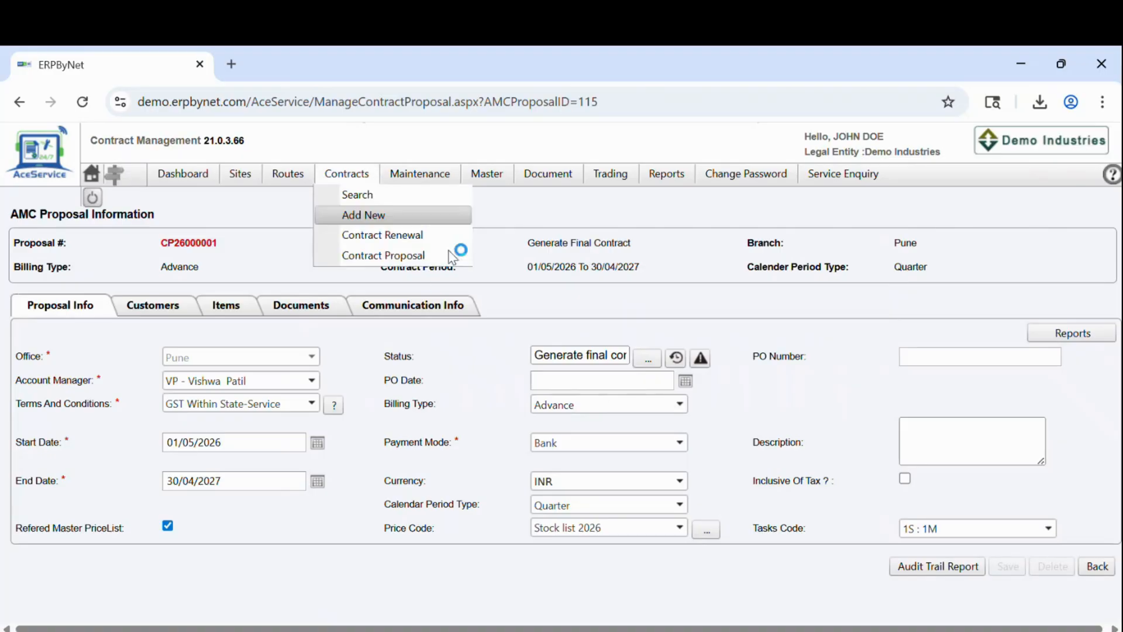
pyautogui.click(406, 255)
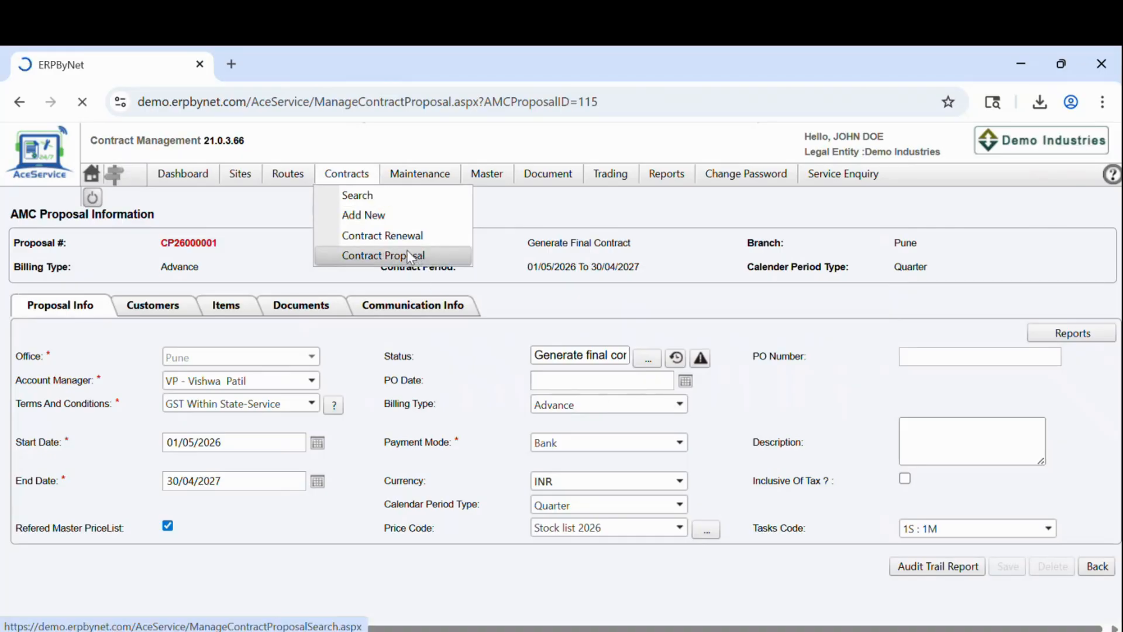